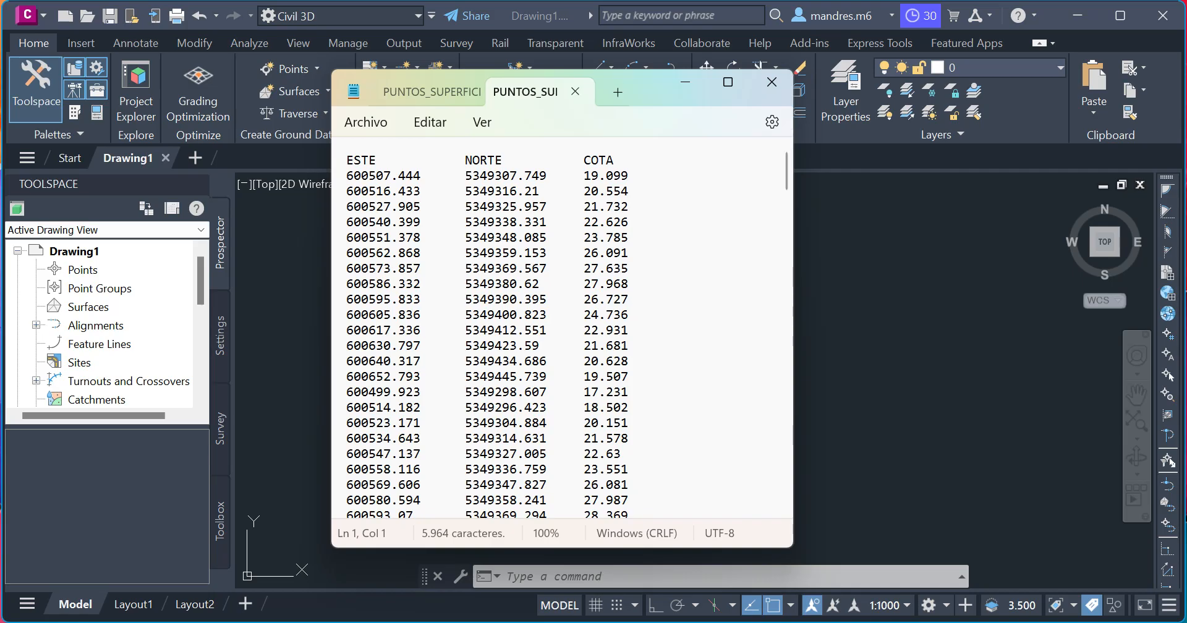
- Examine the ESTE, NORTE and COTA column headings in the points text file, and put the file window away
{"action": "left_click_drag", "start_coordinate": [347, 160], "coordinate": [379, 167]}
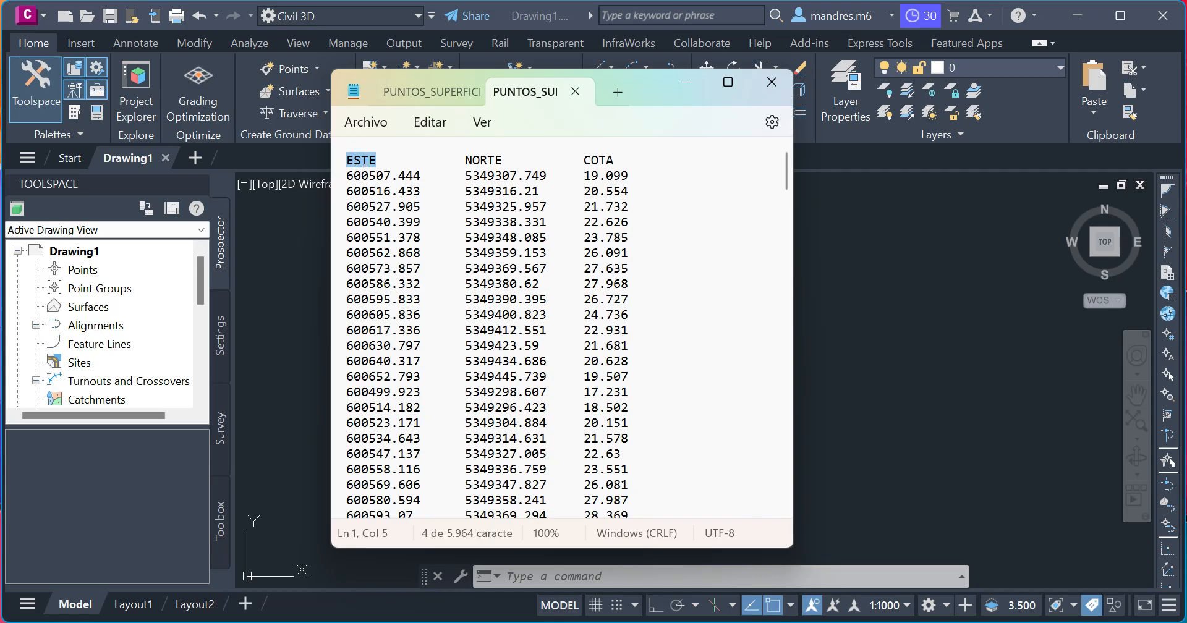
{"action": "left_click_drag", "start_coordinate": [460, 159], "coordinate": [615, 162]}
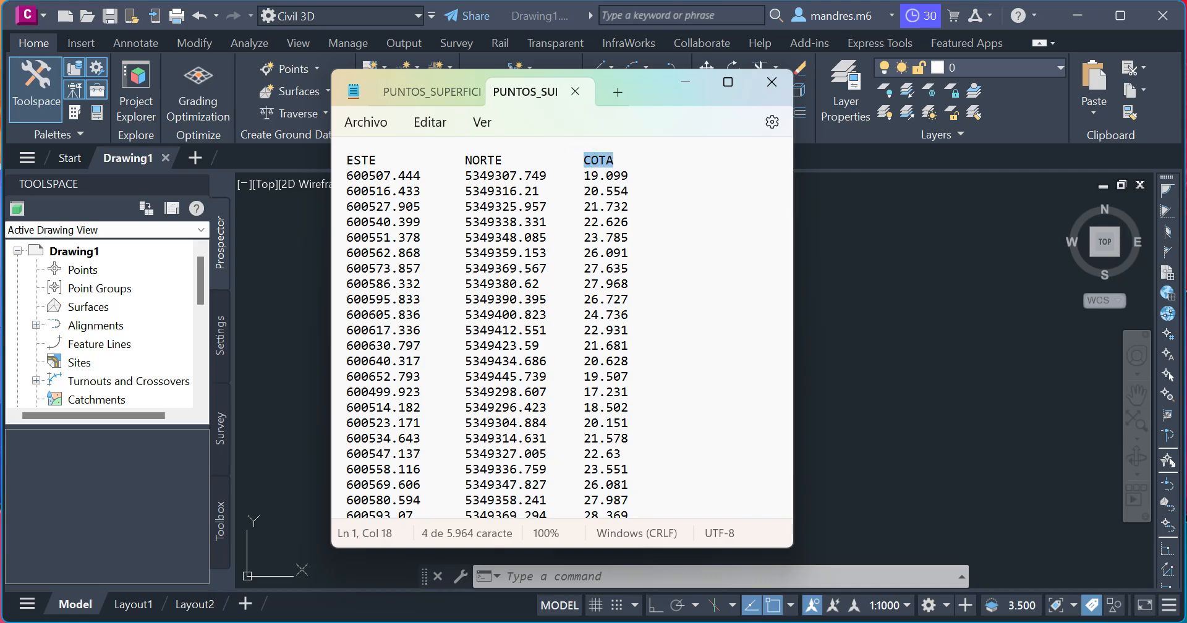
{"action": "left_click", "coordinate": [619, 156]}
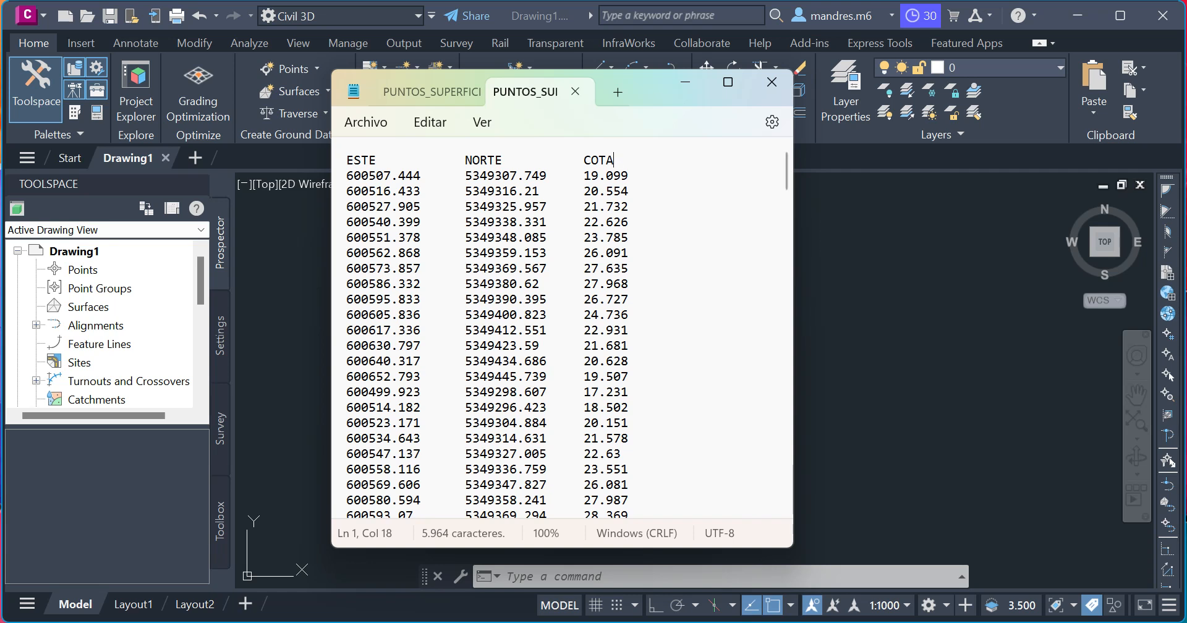
{"action": "left_click_drag", "start_coordinate": [347, 160], "coordinate": [617, 157]}
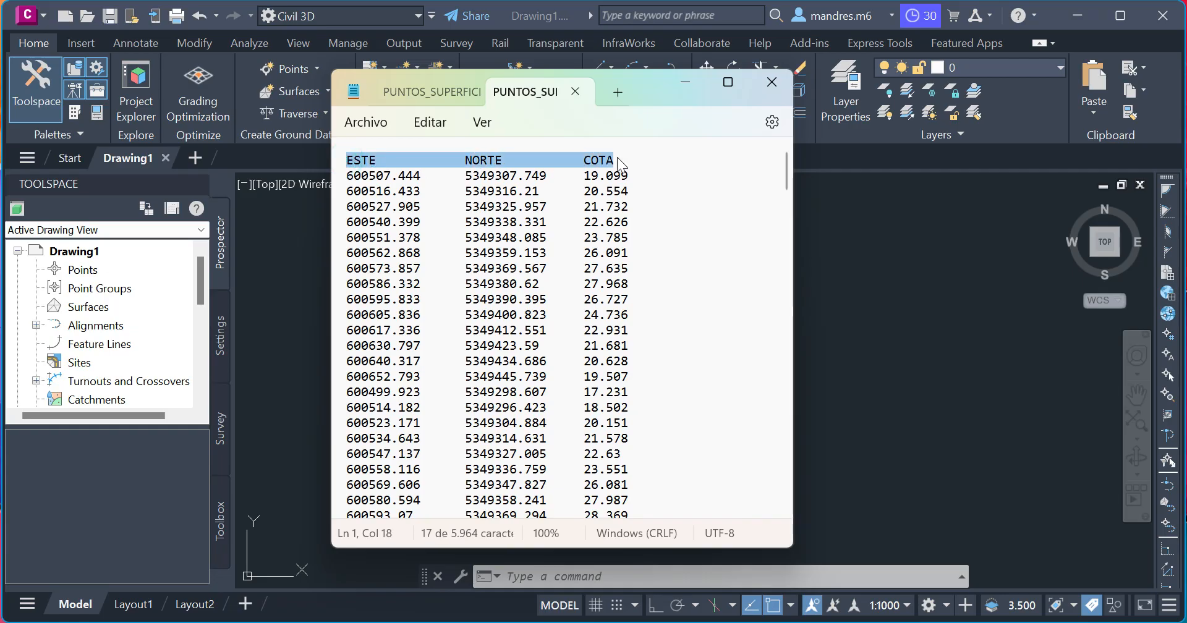
{"action": "left_click", "coordinate": [626, 159]}
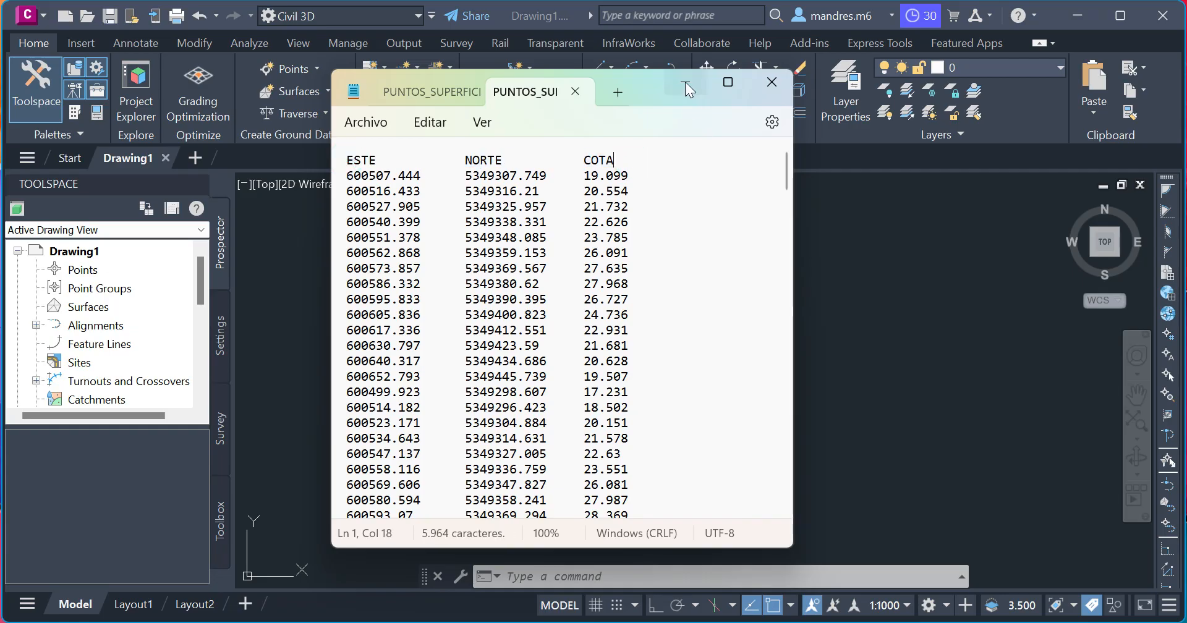
{"action": "left_click", "coordinate": [671, 174]}
{"action": "left_click", "coordinate": [623, 164]}
{"action": "left_click", "coordinate": [685, 83]}
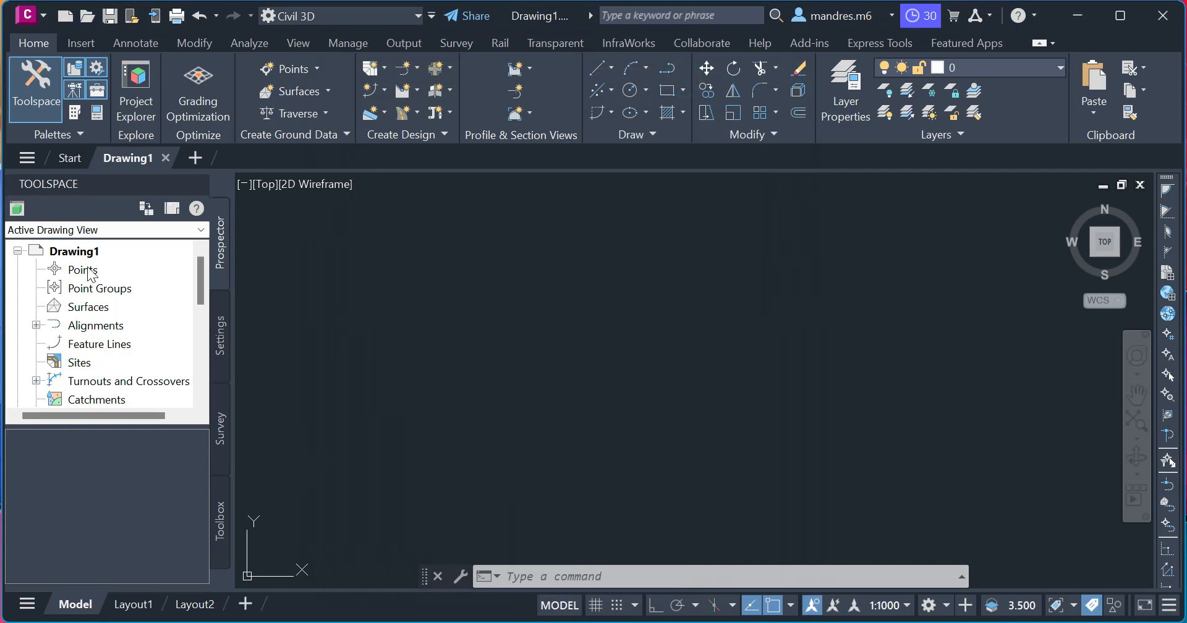
- Start creating points from the drawing's Points collection with the Import Points command
{"action": "right_click", "coordinate": [91, 272]}
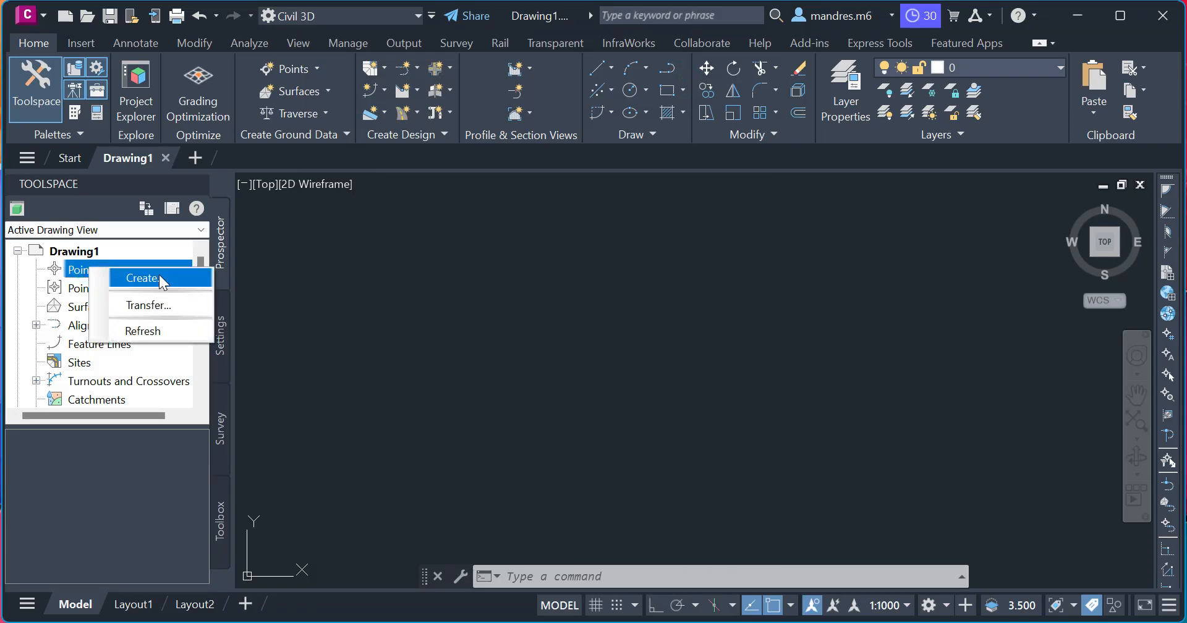
{"action": "left_click", "coordinate": [141, 279]}
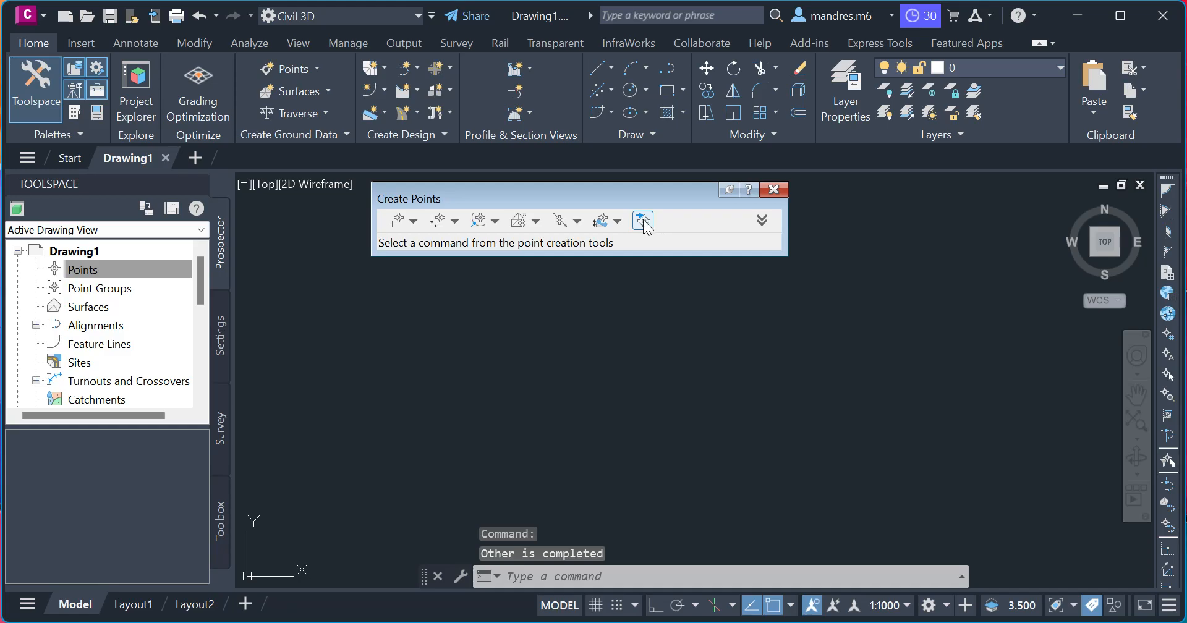
{"action": "left_click", "coordinate": [643, 220]}
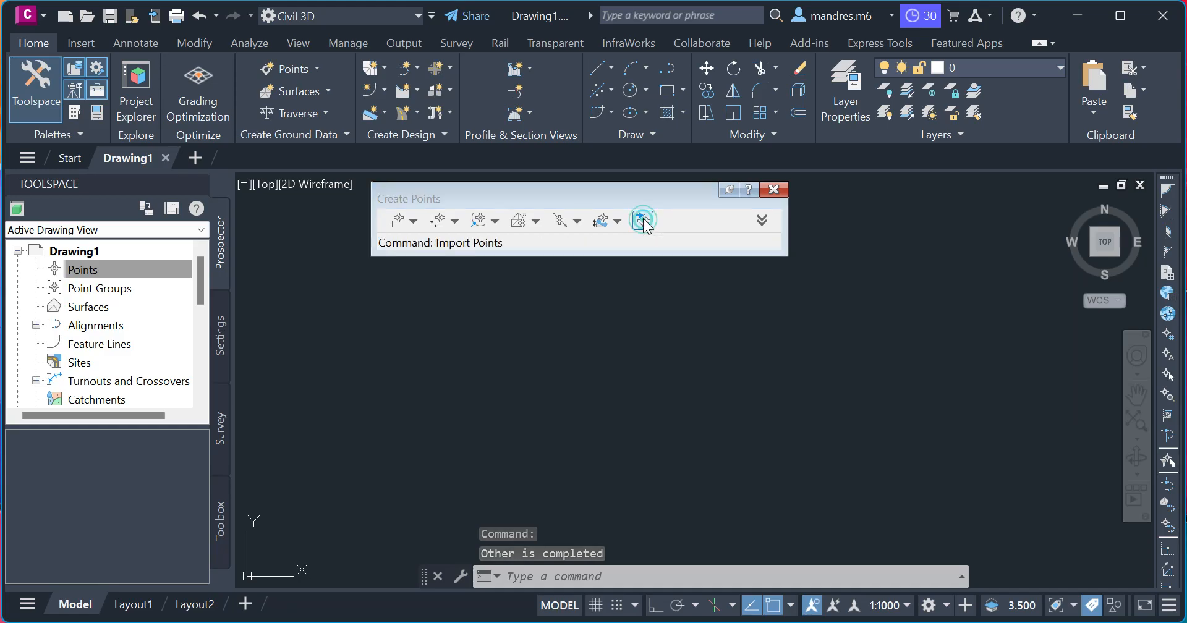
- Try to add the PUNTOS_SUPERFICIE text file from the desktop as import source, and remove it from the selected files
{"action": "left_click", "coordinate": [741, 98]}
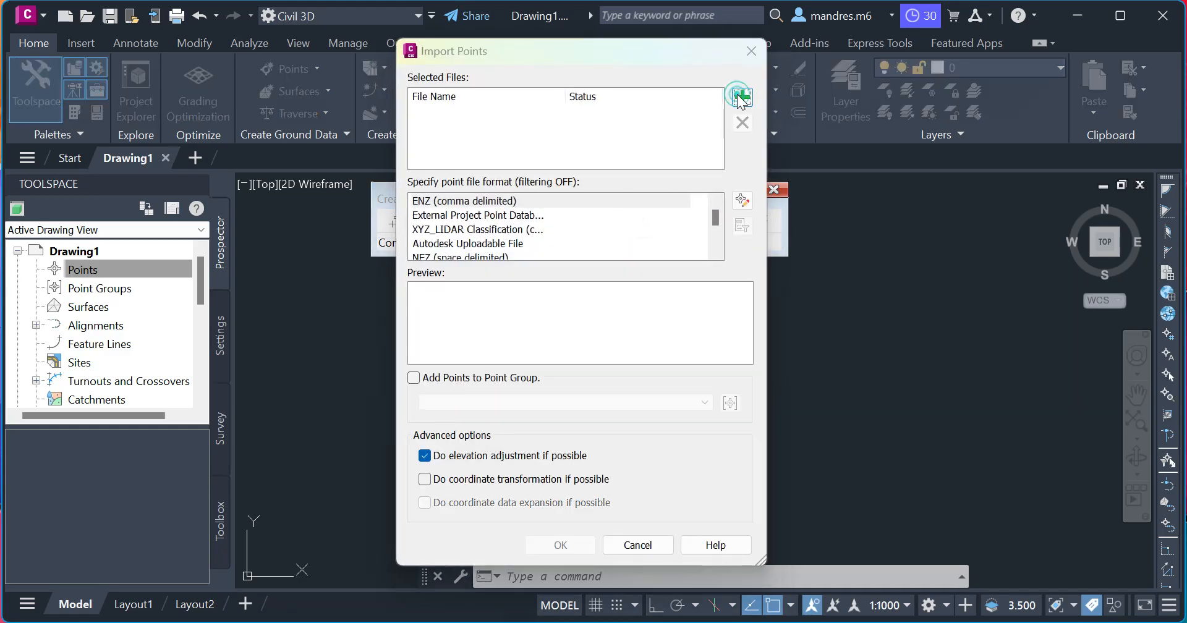
{"action": "scroll", "coordinate": [495, 260], "scroll_direction": "down", "scroll_amount": 2}
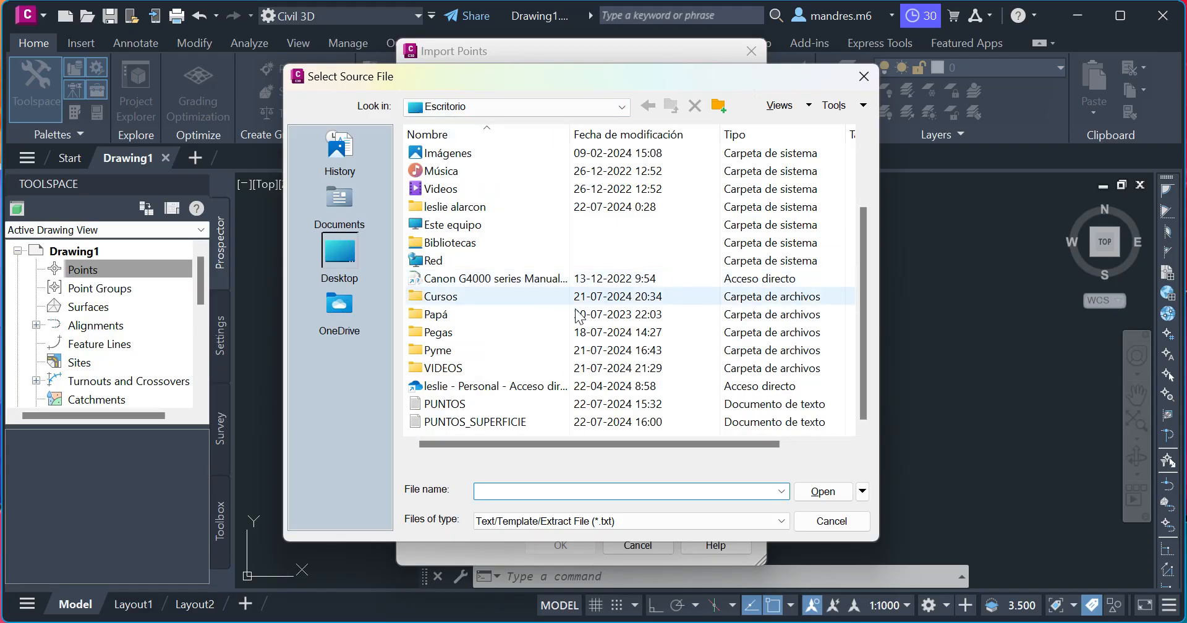
{"action": "left_click", "coordinate": [512, 423]}
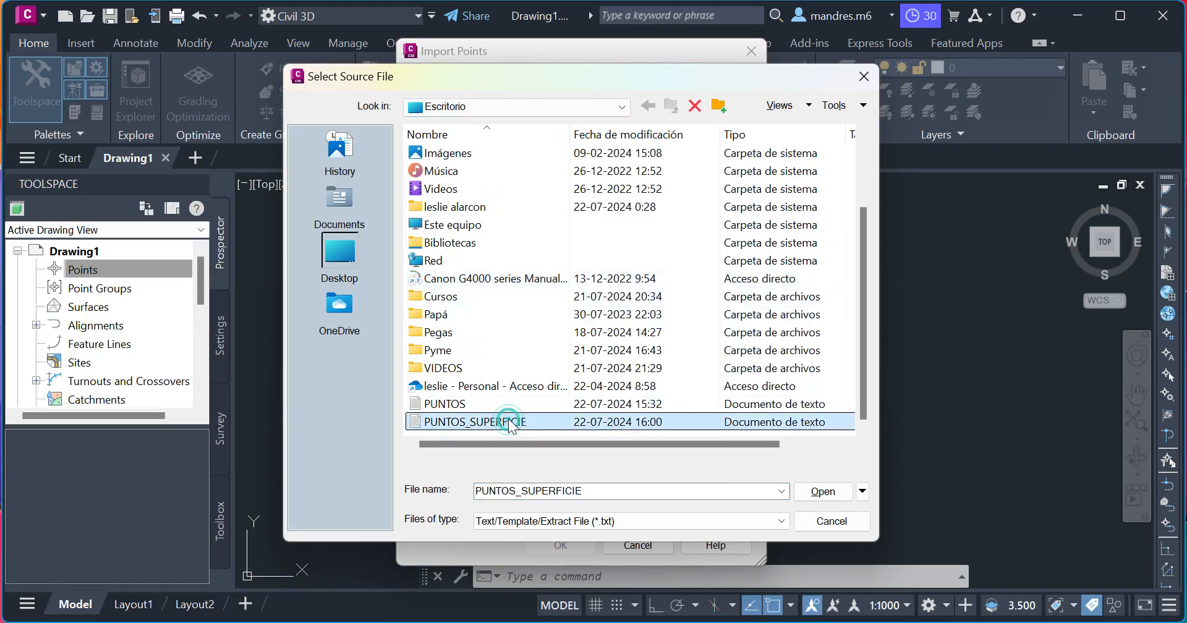
{"action": "left_click", "coordinate": [821, 493]}
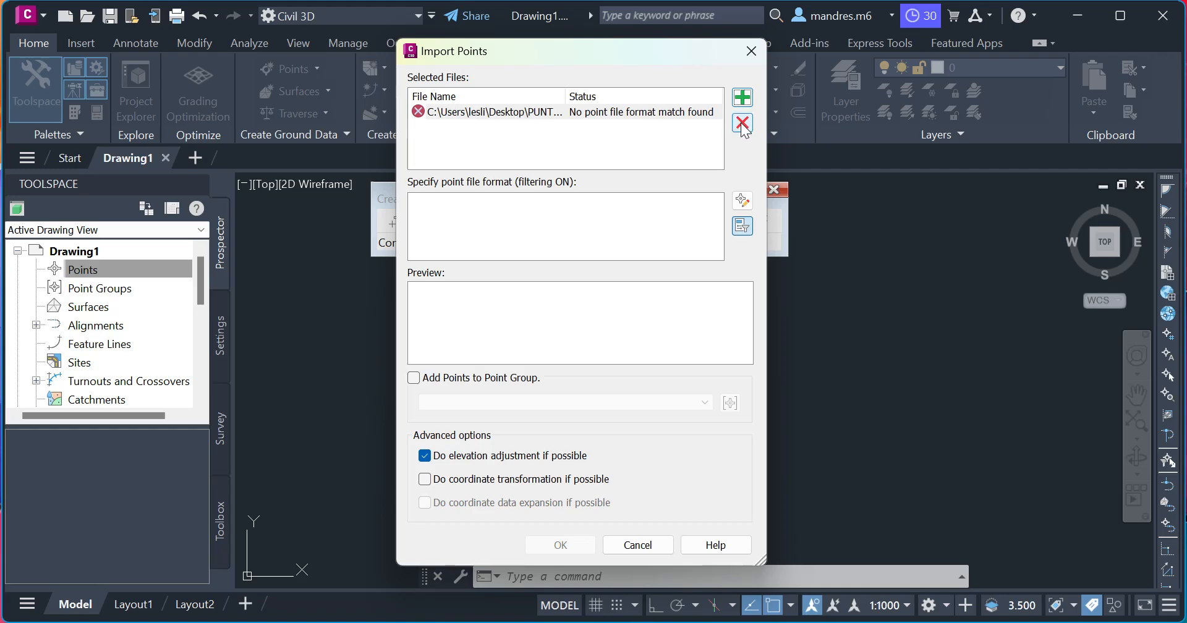
{"action": "left_click", "coordinate": [642, 112]}
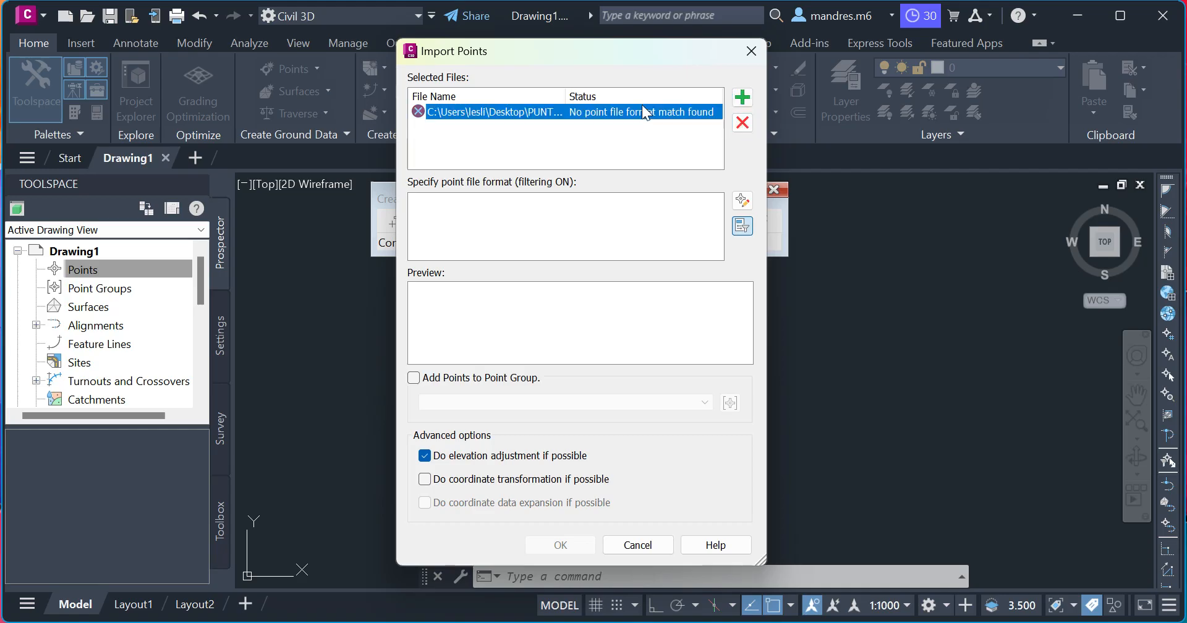
{"action": "left_click", "coordinate": [742, 123]}
- Switch to Notepad and delete the ESTE, NORTE, COTA header line so the file starts with the first coordinate row
{"action": "left_click", "coordinate": [836, 621]}
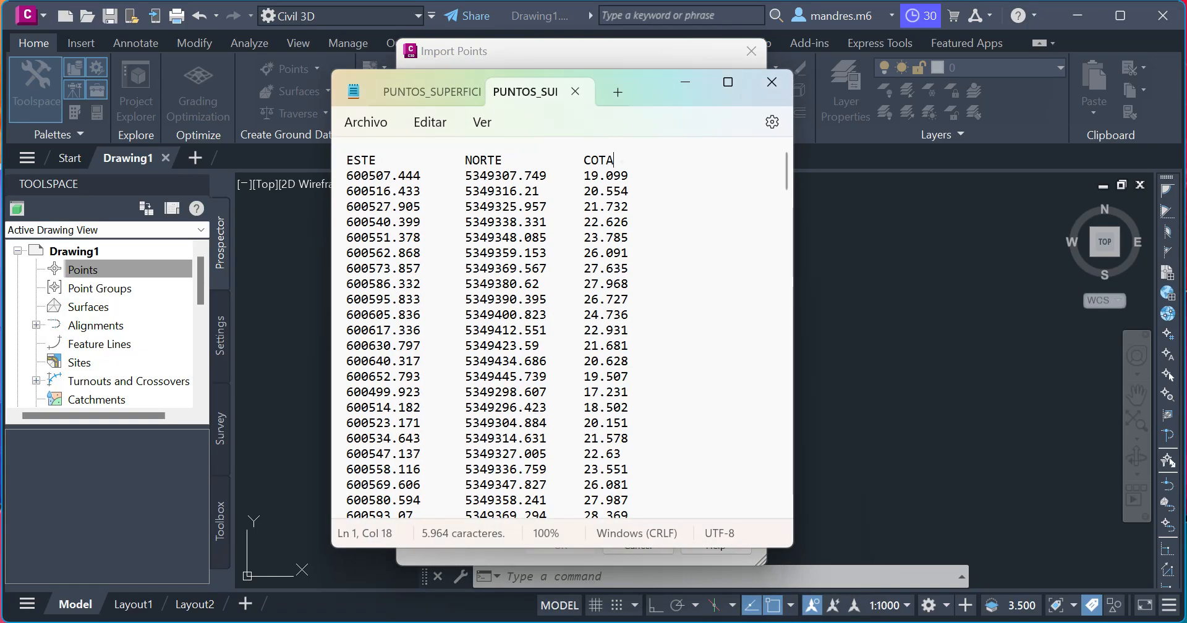
{"action": "key", "text": "ctrl+shift+Left"}
{"action": "key", "text": "ctrl+shift+Left"}
{"action": "key", "text": "ctrl+shift+Left"}
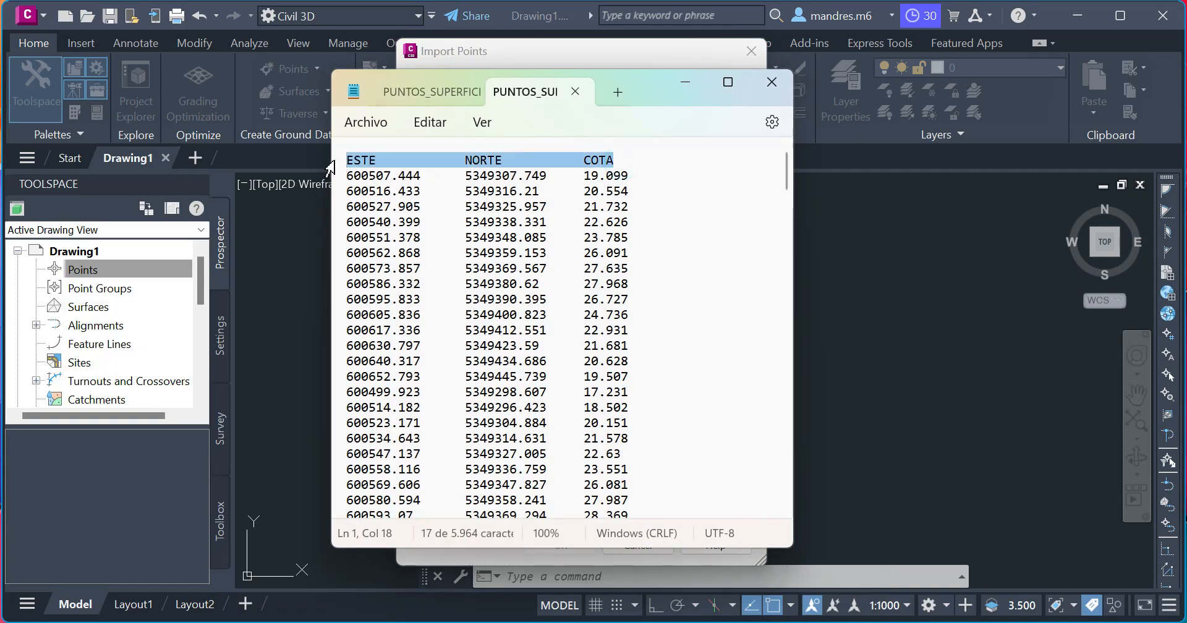
{"action": "key", "text": "Delete"}
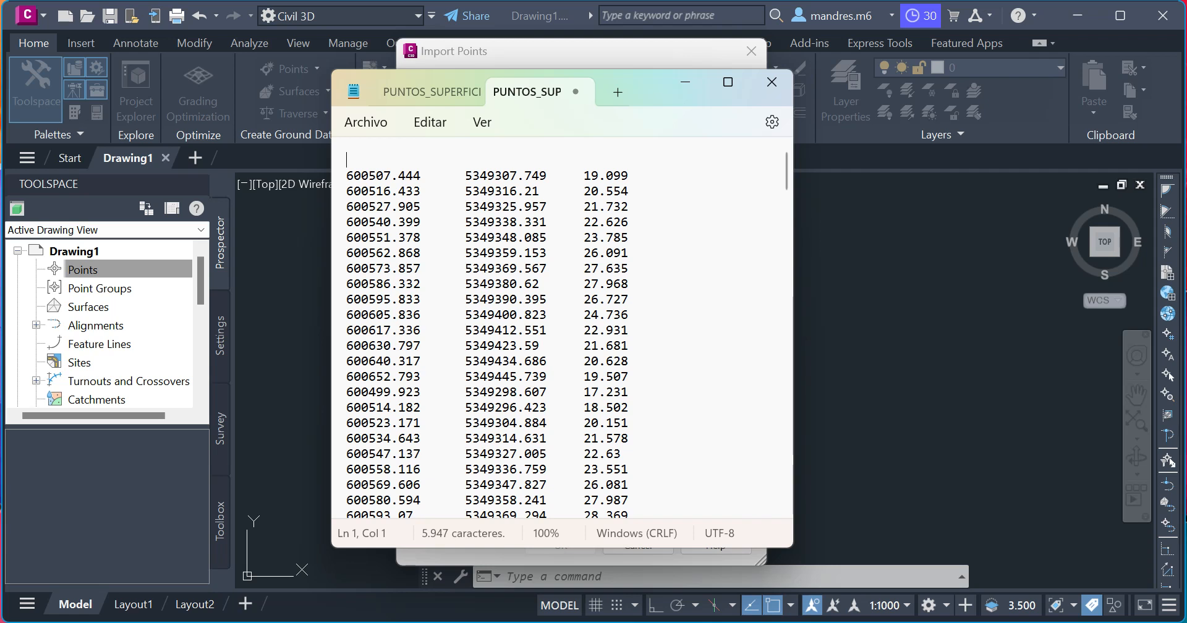
{"action": "key", "text": "Delete"}
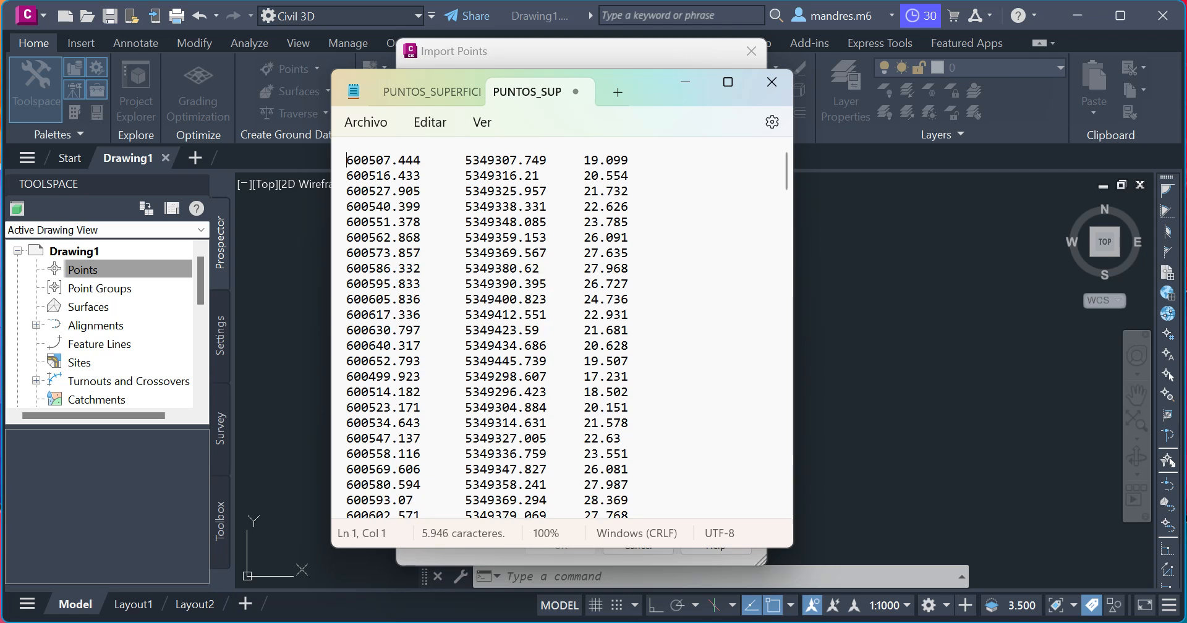
- Save the edited points text file and return to the Import Points dialog in Civil 3D
{"action": "left_click", "coordinate": [366, 123]}
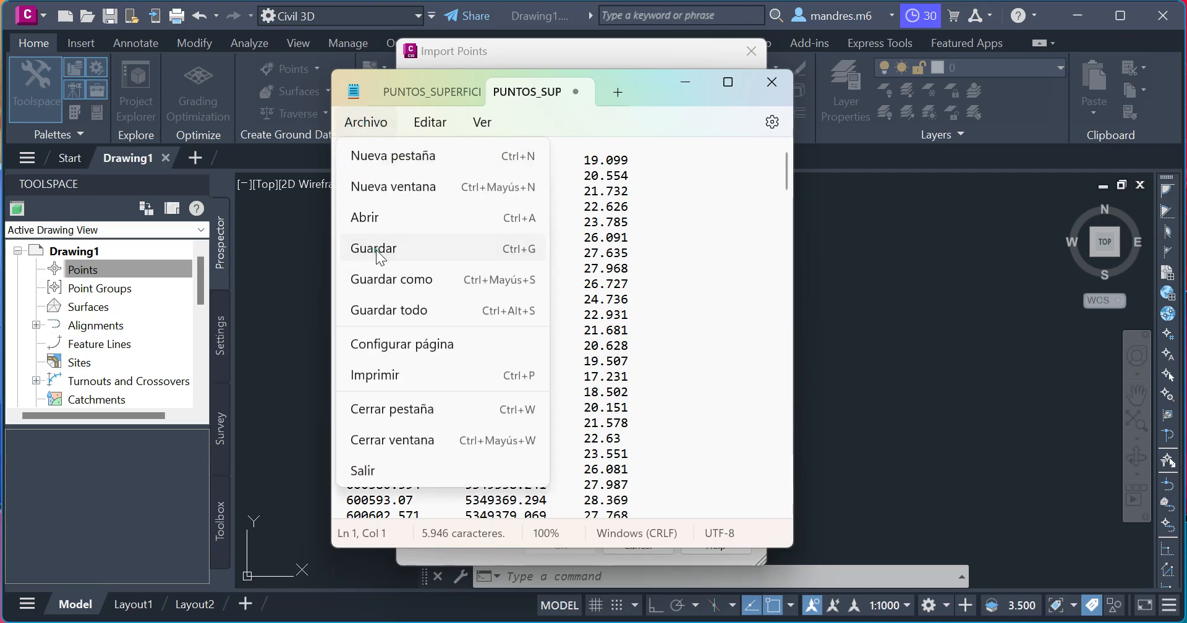
{"action": "left_click", "coordinate": [380, 248]}
{"action": "left_click", "coordinate": [374, 130]}
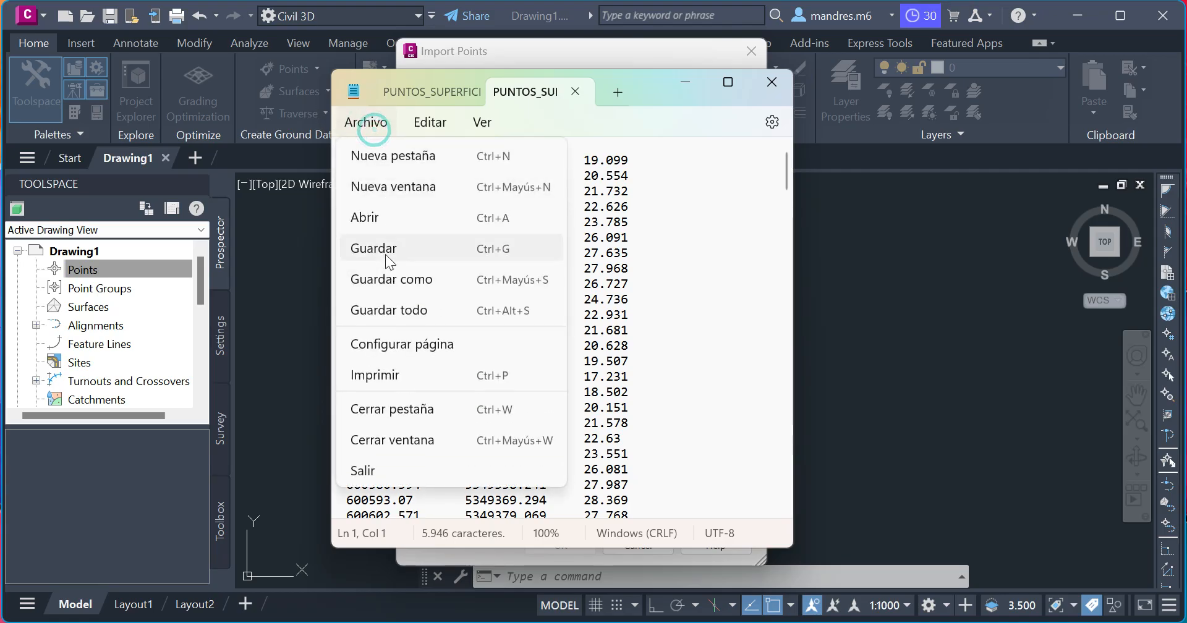
{"action": "left_click", "coordinate": [385, 250]}
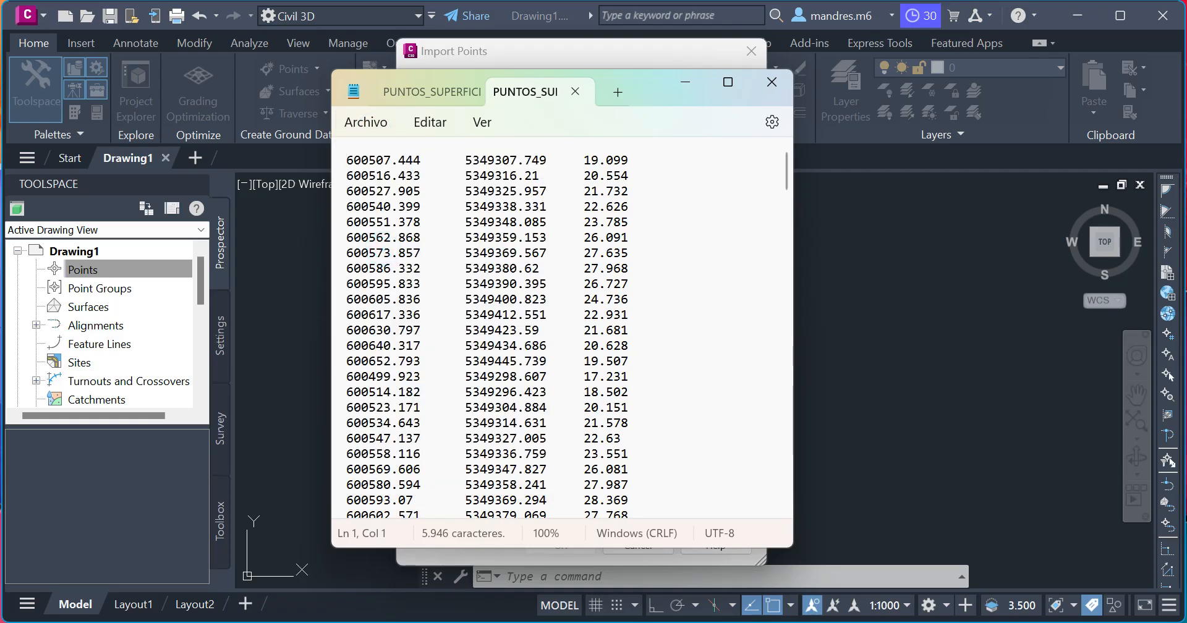
{"action": "left_click_drag", "start_coordinate": [391, 162], "coordinate": [398, 177]}
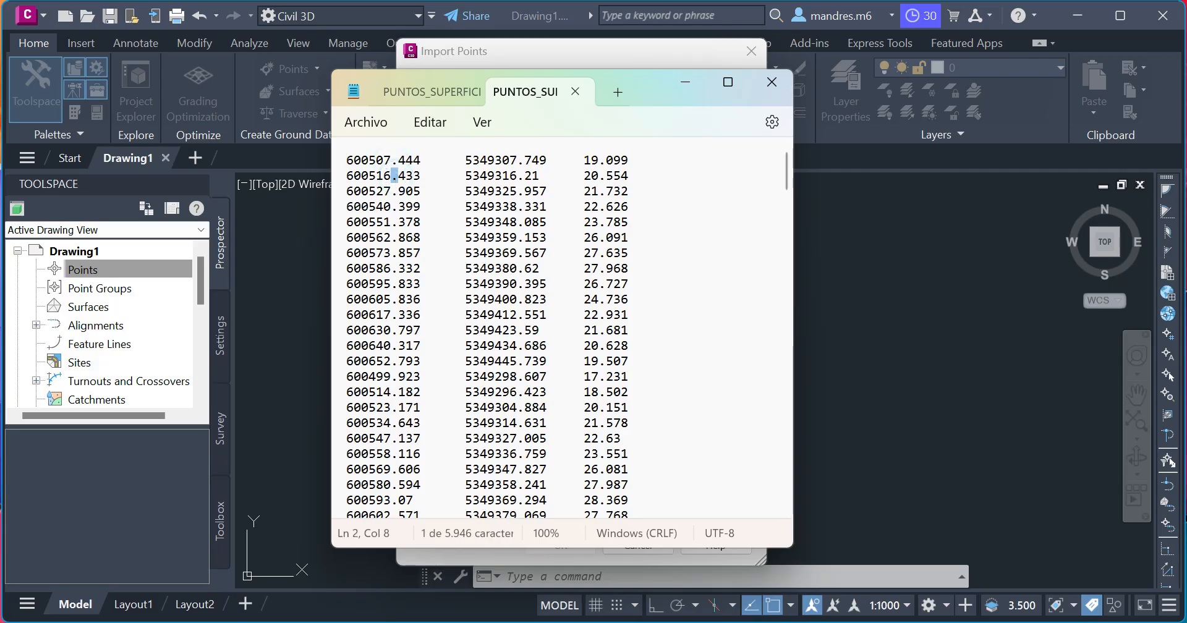
{"action": "left_click", "coordinate": [640, 161]}
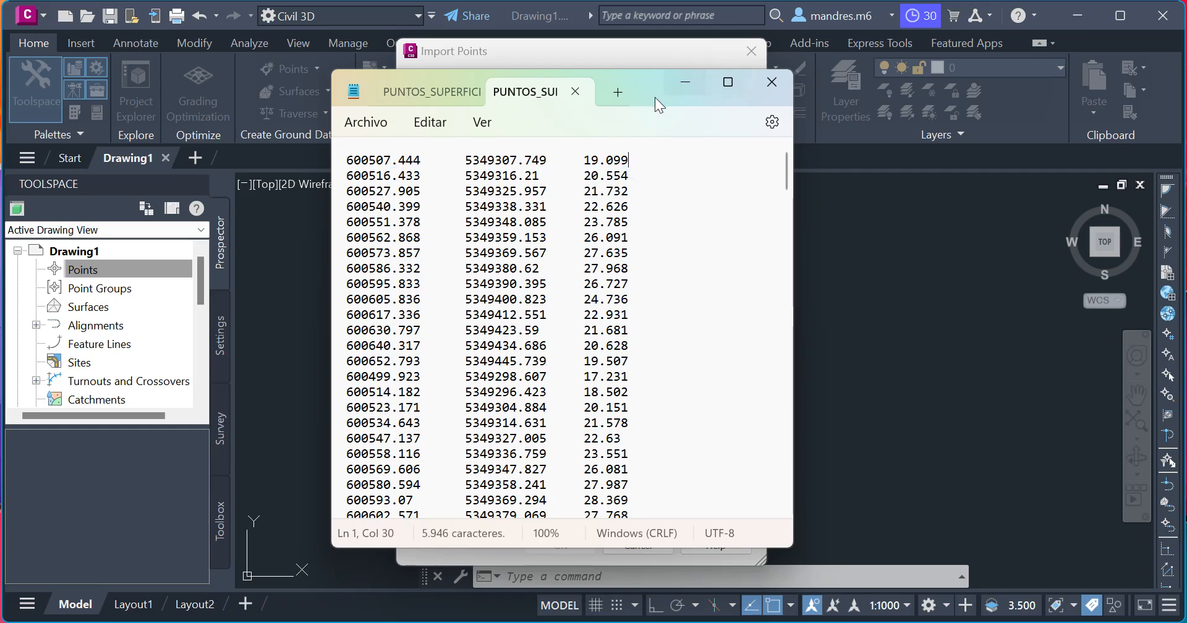
{"action": "left_click", "coordinate": [697, 90]}
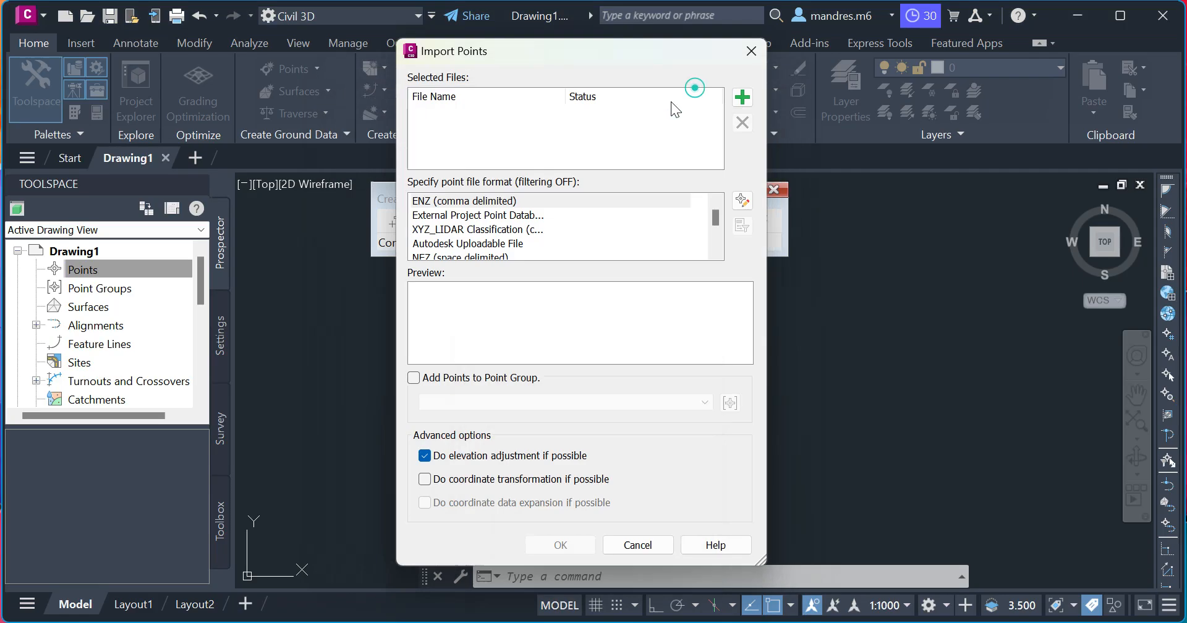
- Add the PUNTOS_SUPERFICIE text file from the desktop as the source file for the point import
{"action": "left_click", "coordinate": [743, 96]}
{"action": "scroll", "coordinate": [547, 320], "scroll_direction": "down", "scroll_amount": 2}
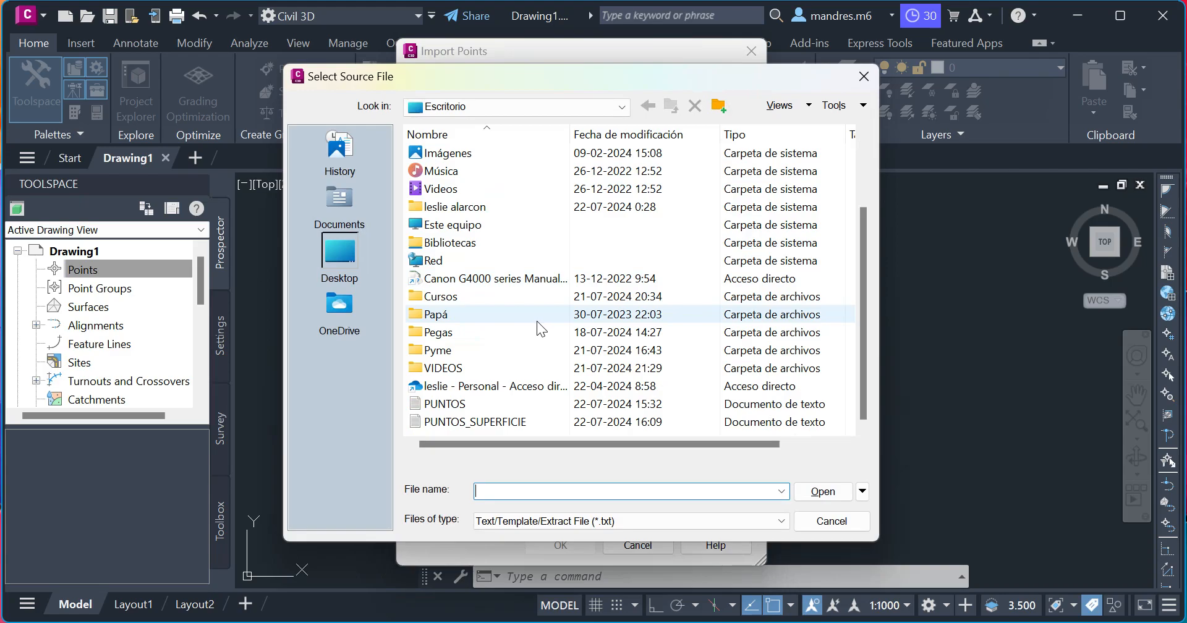
{"action": "left_click", "coordinate": [455, 421]}
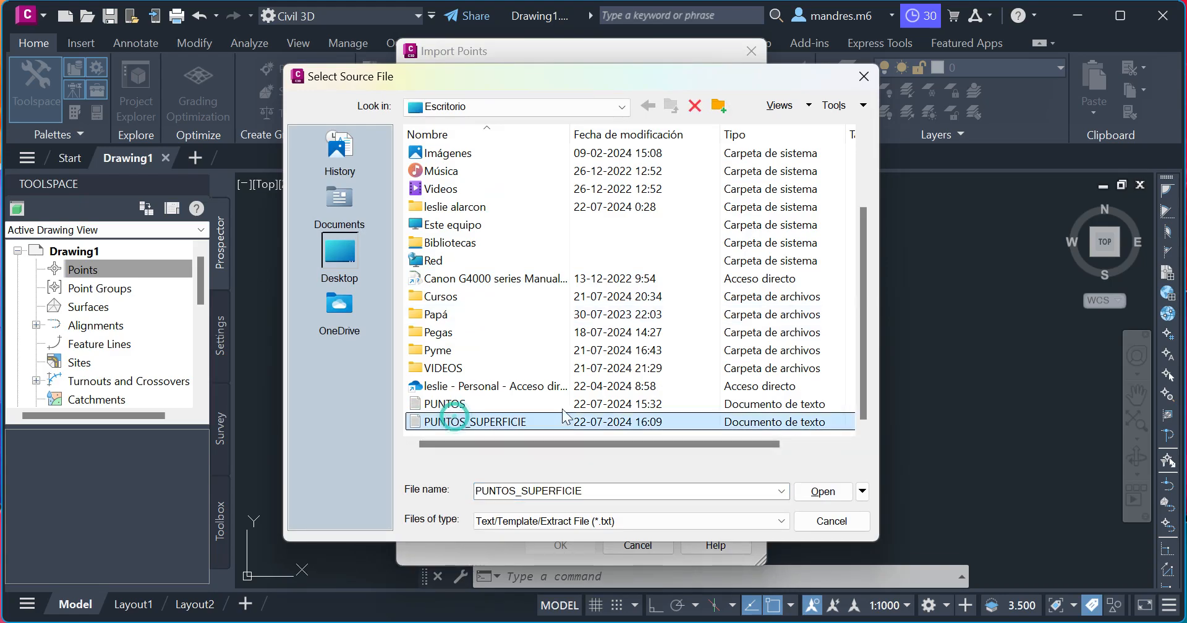
{"action": "left_click", "coordinate": [819, 491]}
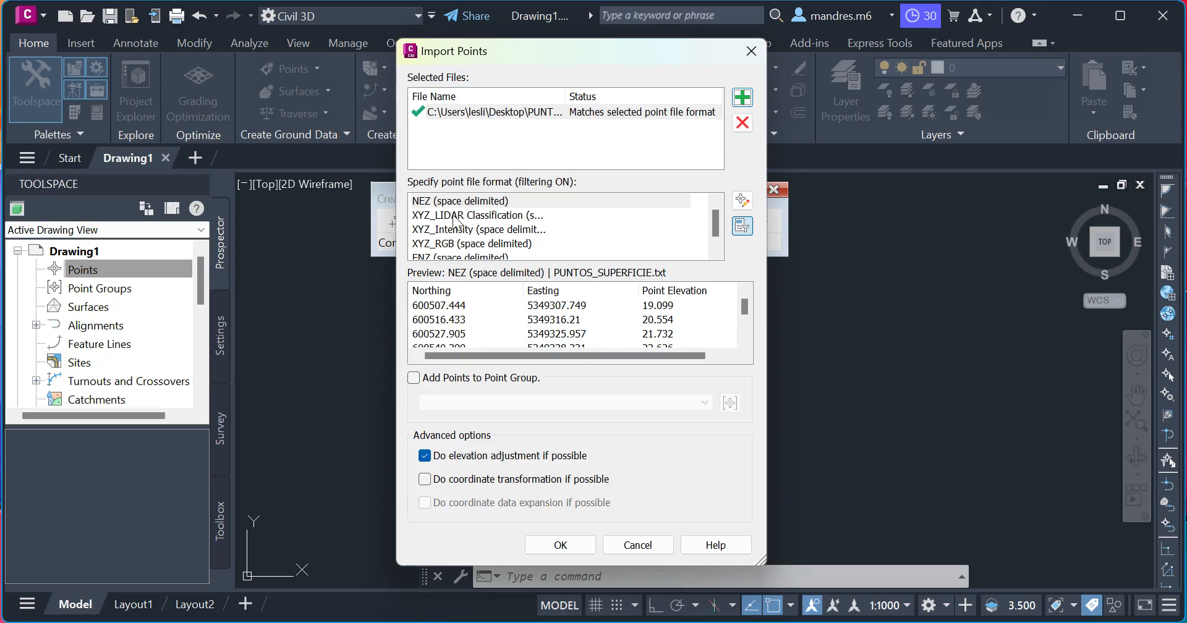
- Set the point file format to ENZ (space delimited) and import the points
{"action": "scroll", "coordinate": [455, 223], "scroll_direction": "down", "scroll_amount": 1}
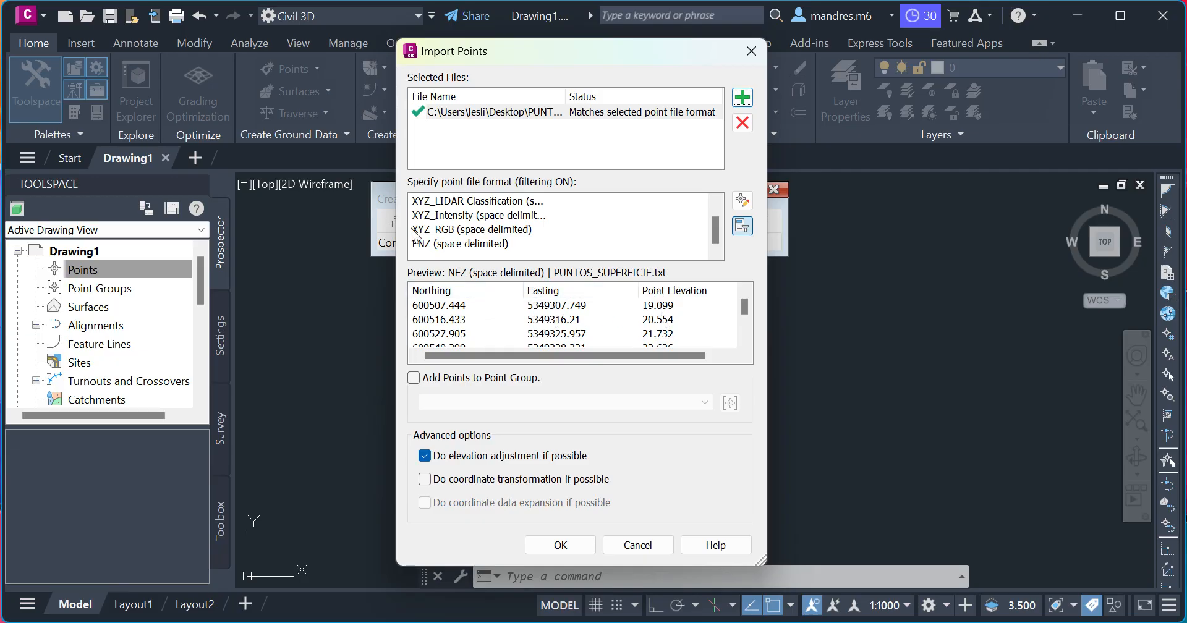
{"action": "scroll", "coordinate": [468, 235], "scroll_direction": "up", "scroll_amount": 1}
{"action": "scroll", "coordinate": [469, 235], "scroll_direction": "down", "scroll_amount": 1}
{"action": "scroll", "coordinate": [468, 235], "scroll_direction": "up", "scroll_amount": 1}
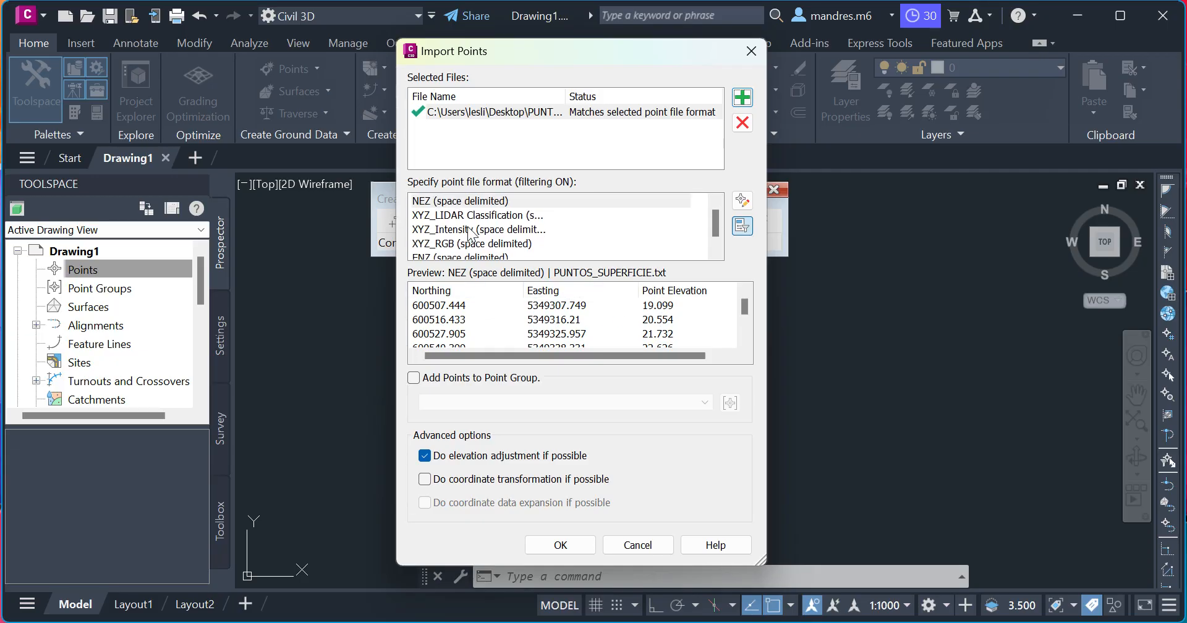
{"action": "left_click", "coordinate": [440, 208]}
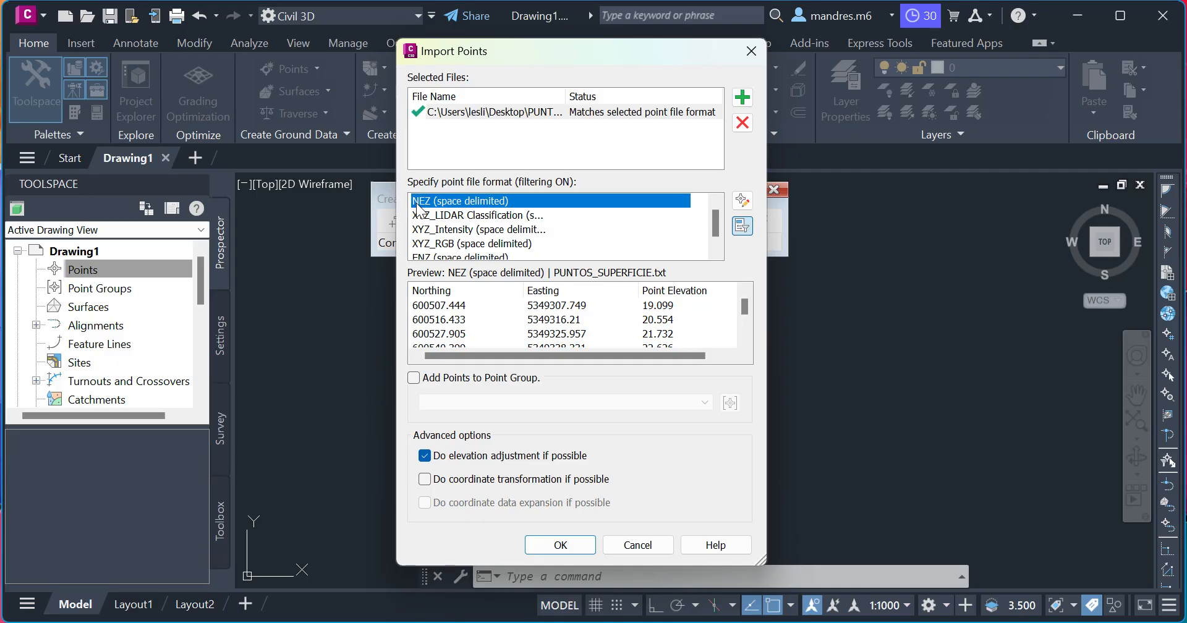
{"action": "scroll", "coordinate": [420, 209], "scroll_direction": "down", "scroll_amount": 1}
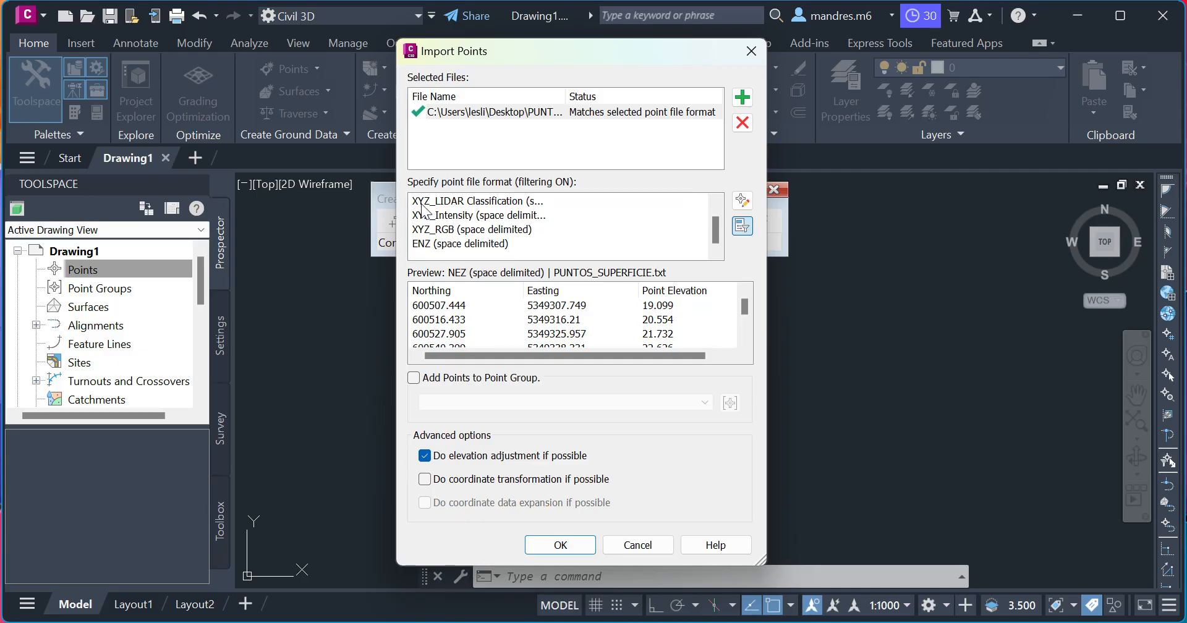
{"action": "left_click", "coordinate": [423, 245]}
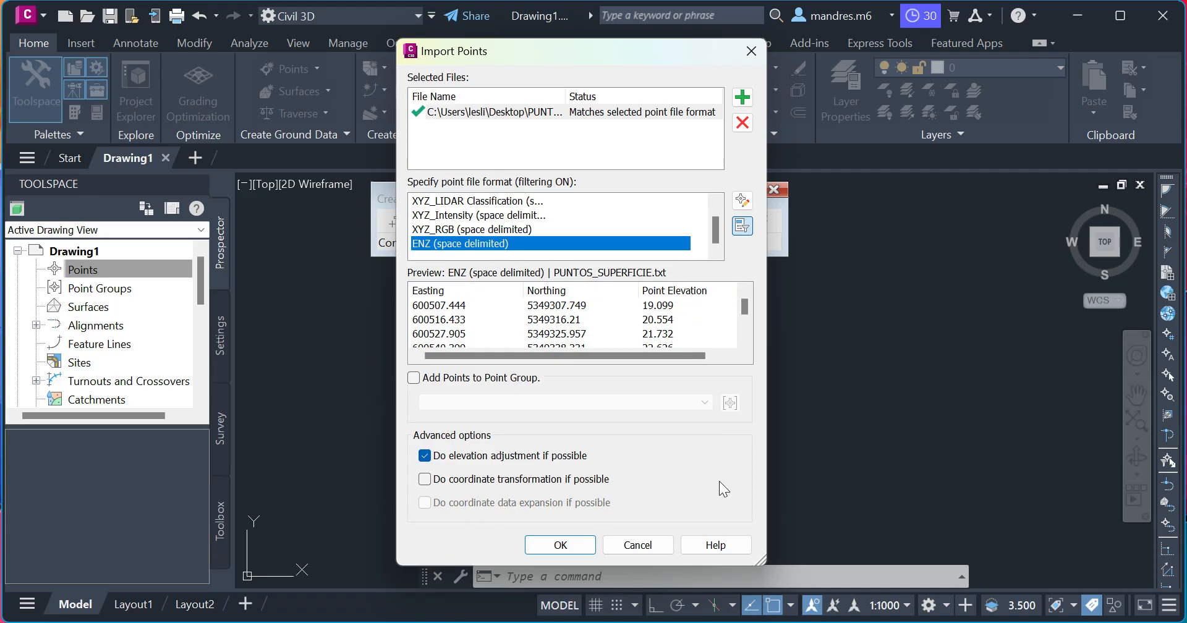
{"action": "left_click", "coordinate": [550, 548]}
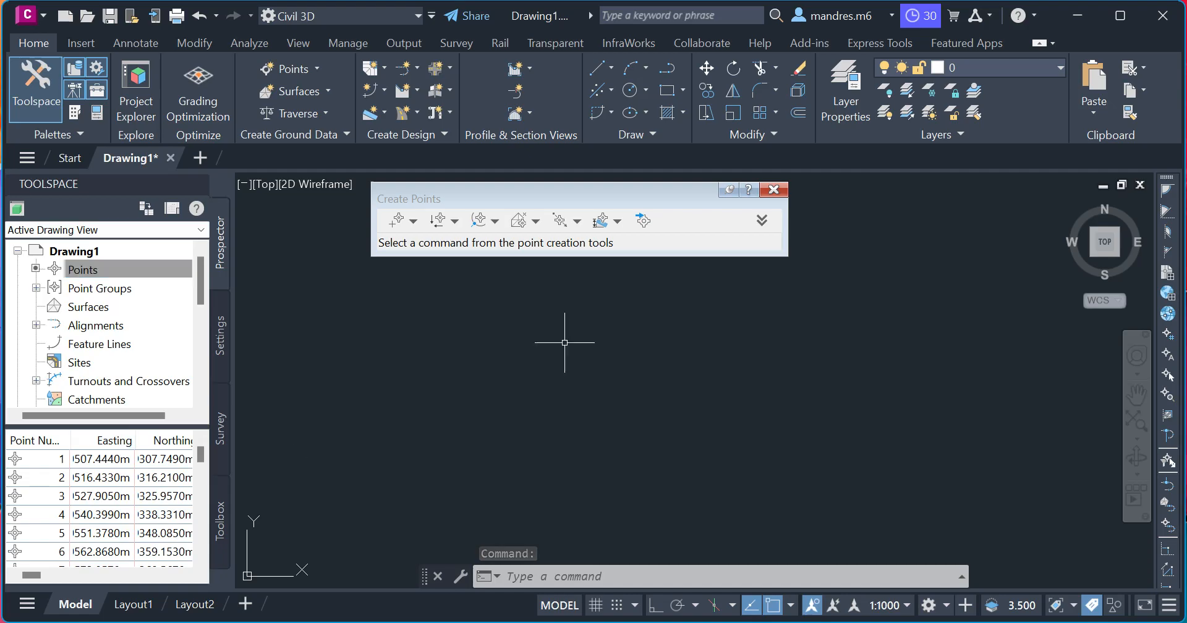
- Close the Create Points tools and zoom the drawing to the extents of the imported points
{"action": "left_click", "coordinate": [774, 190]}
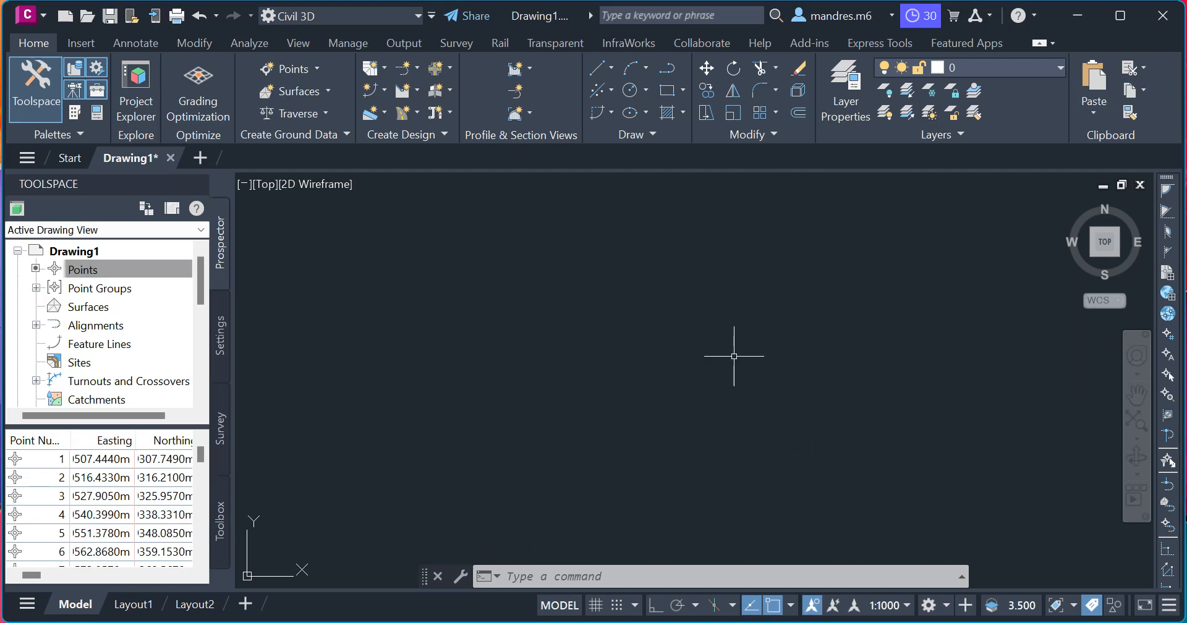
{"action": "type", "text": "z"}
{"action": "key", "text": "Return"}
{"action": "type", "text": "e"}
{"action": "key", "text": "Return"}
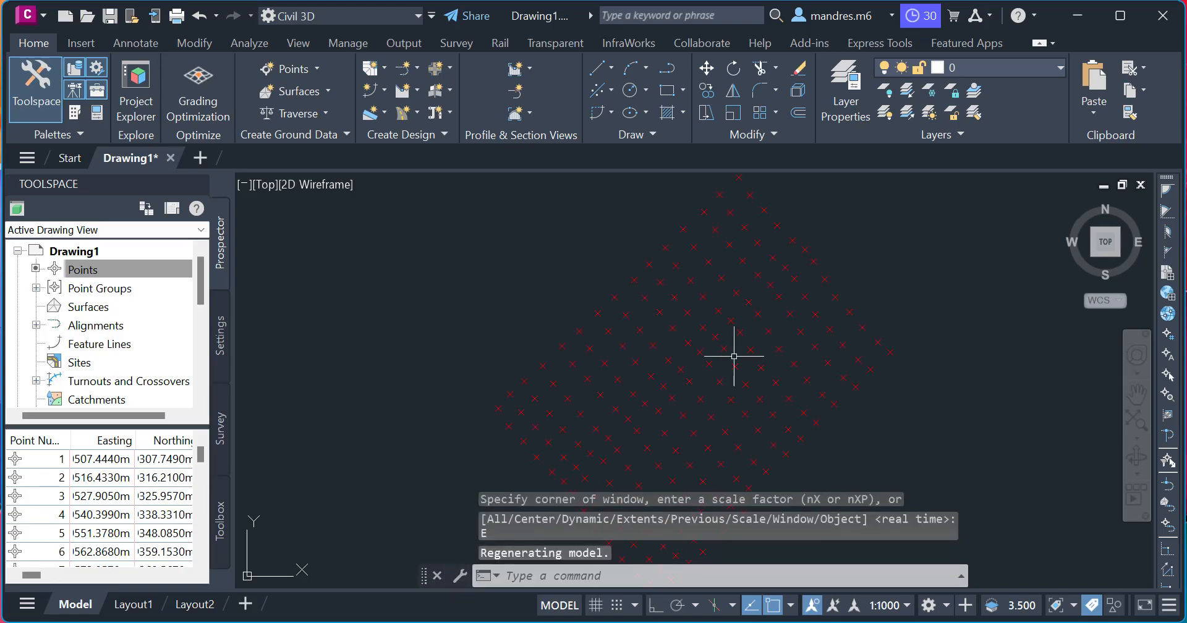
- Examine the imported points in the drawing and check their numbered list against the coordinates in the points text file
{"action": "scroll", "coordinate": [623, 264], "scroll_direction": "down", "scroll_amount": 5}
{"action": "scroll", "coordinate": [680, 272], "scroll_direction": "up", "scroll_amount": 5}
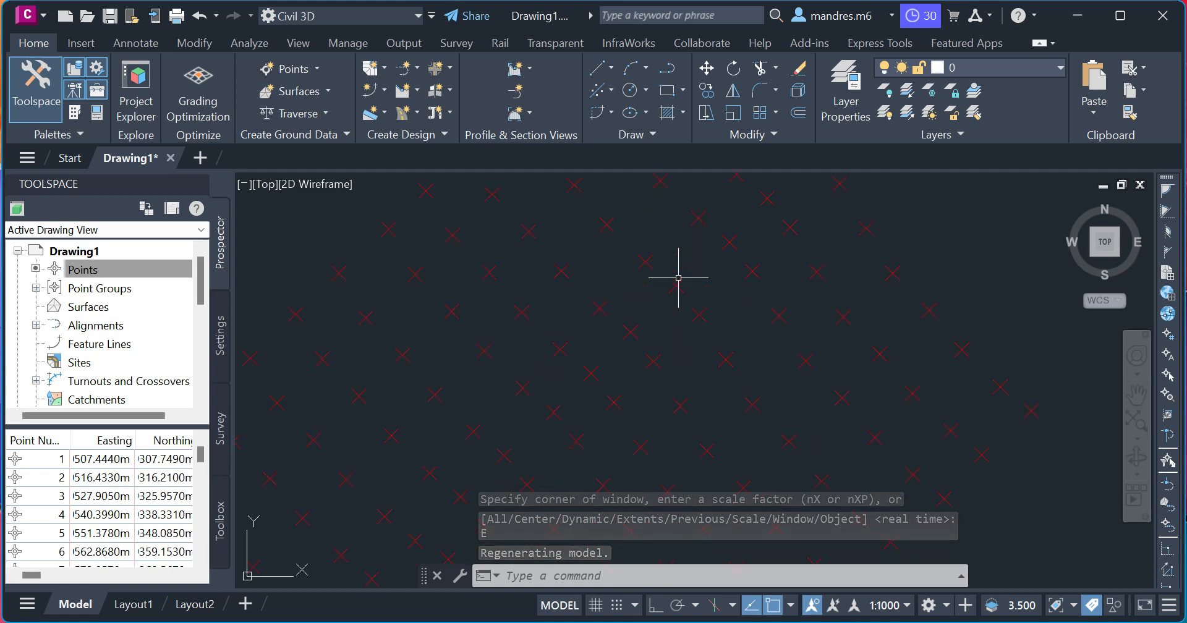
{"action": "scroll", "coordinate": [679, 278], "scroll_direction": "down", "scroll_amount": 4}
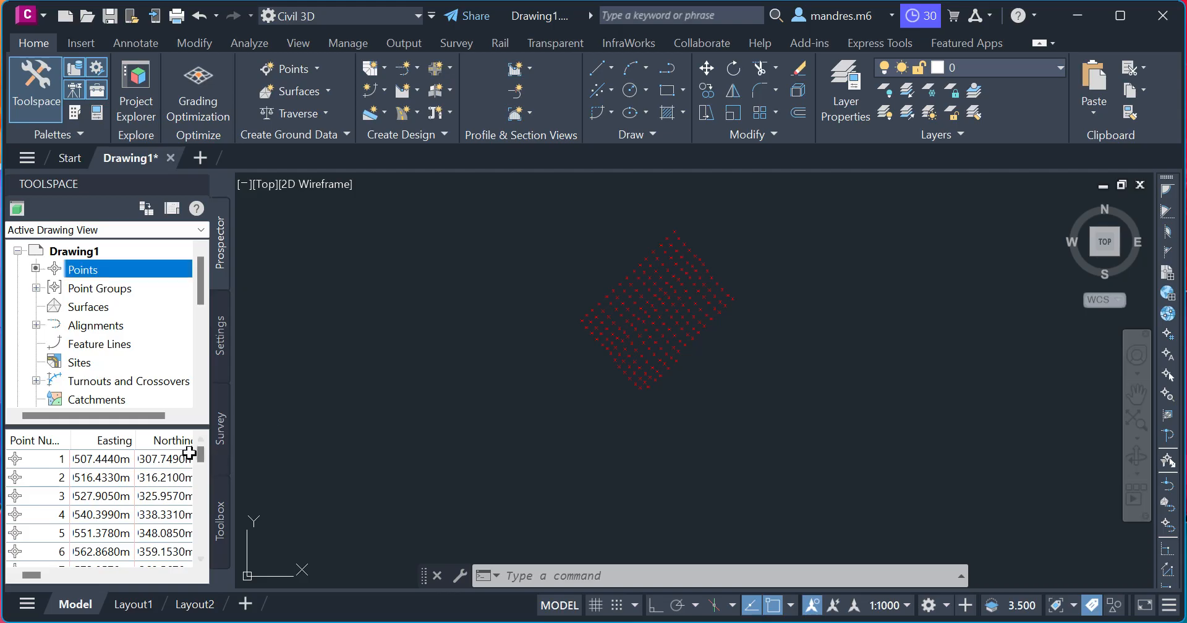
{"action": "left_click_drag", "start_coordinate": [200, 456], "coordinate": [187, 572]}
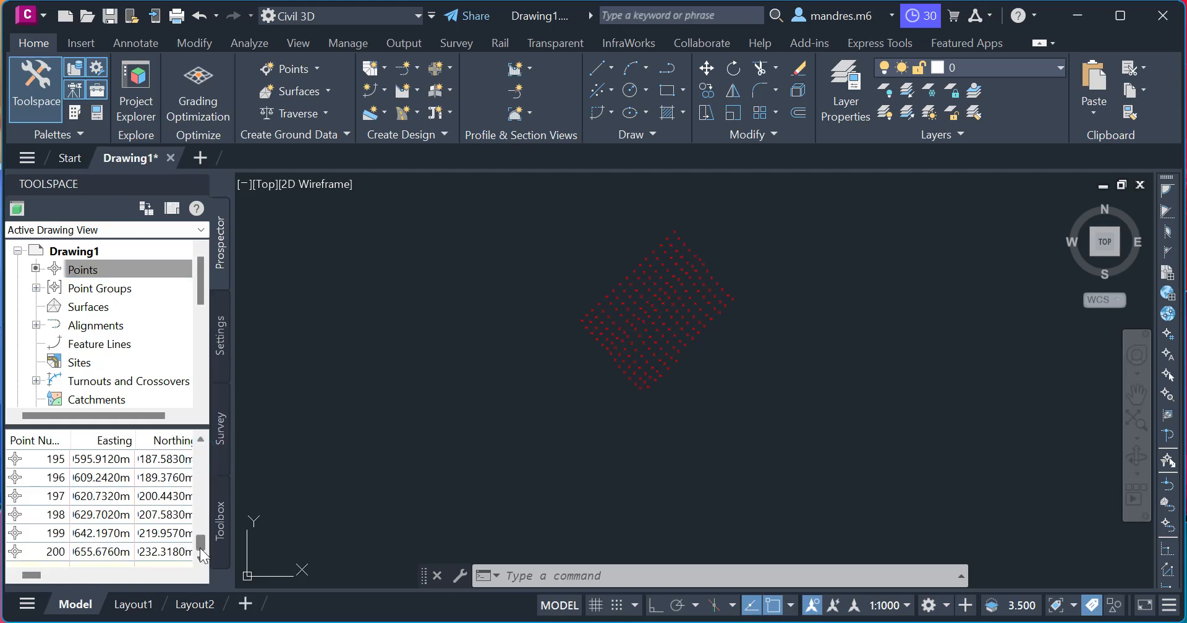
{"action": "scroll", "coordinate": [694, 257], "scroll_direction": "up", "scroll_amount": 4}
{"action": "scroll", "coordinate": [693, 257], "scroll_direction": "down", "scroll_amount": 2}
{"action": "left_click", "coordinate": [796, 622]}
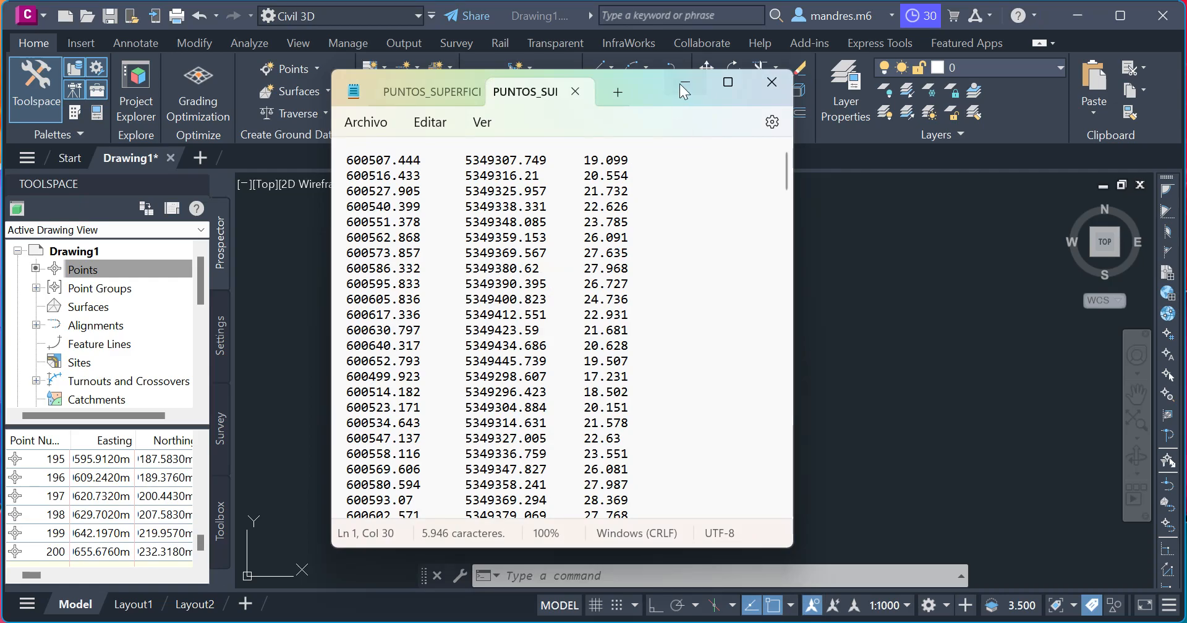
{"action": "left_click", "coordinate": [684, 88]}
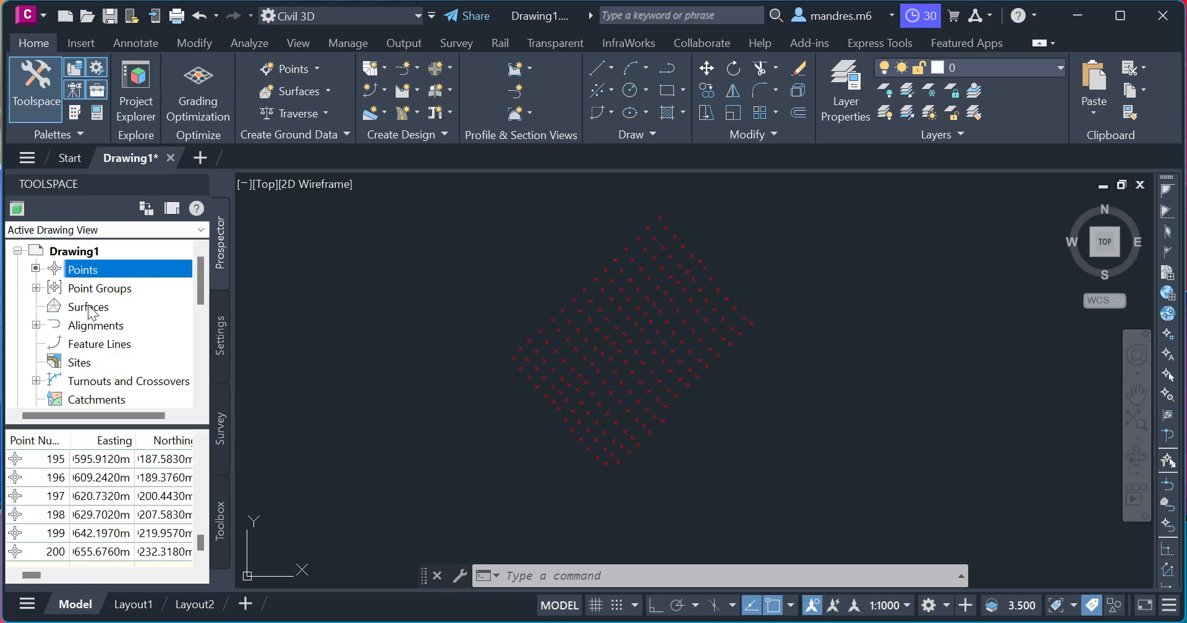
- Create a TIN surface with the default name and the Contours 2m and 10m (Background) style
{"action": "right_click", "coordinate": [88, 307]}
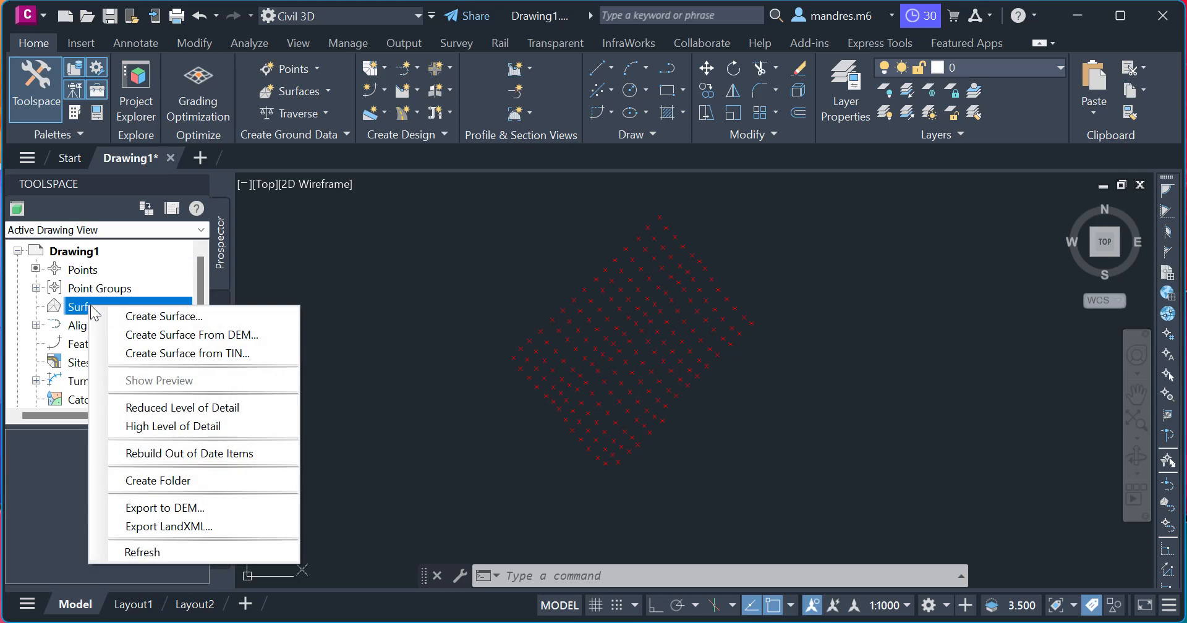
{"action": "left_click", "coordinate": [162, 316]}
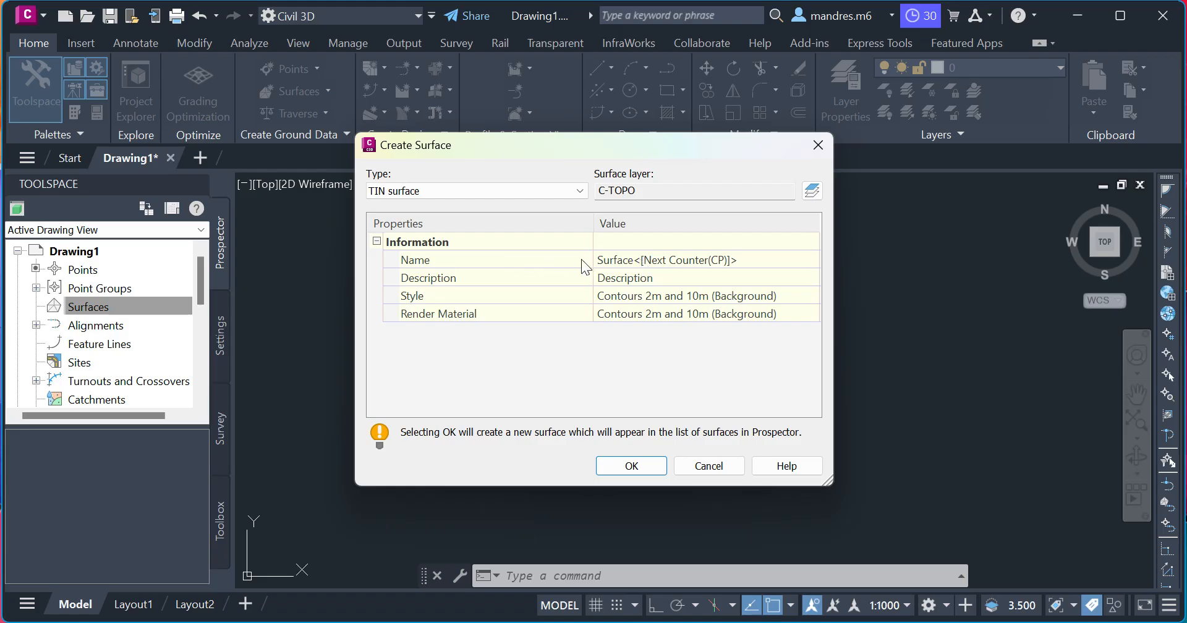
{"action": "left_click", "coordinate": [656, 259]}
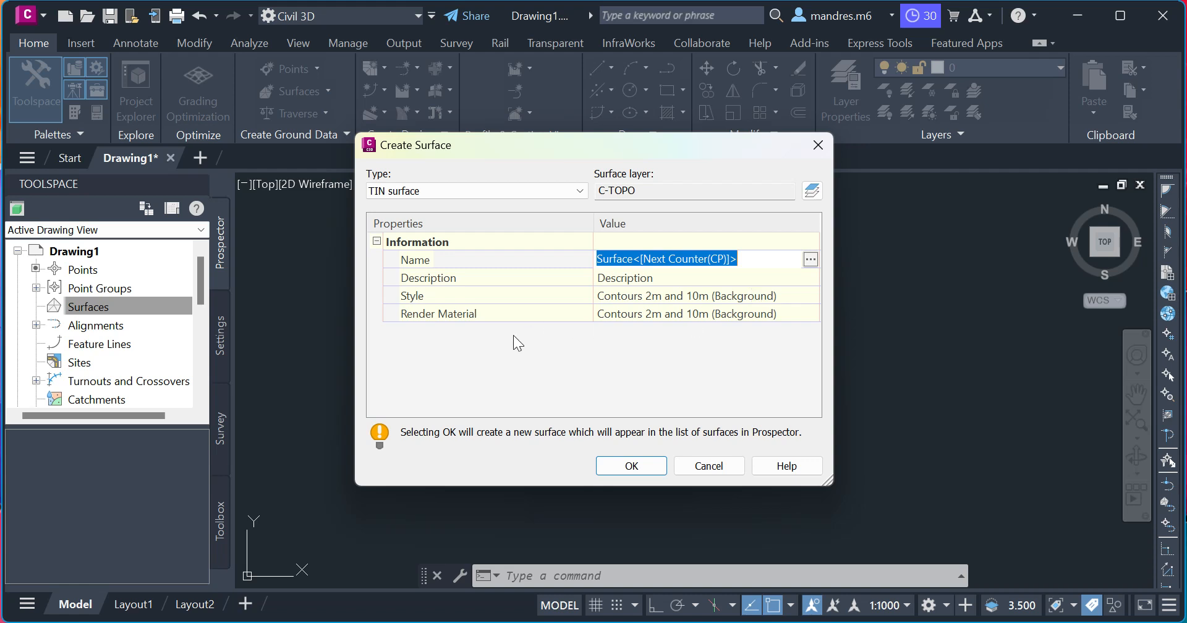
{"action": "left_click", "coordinate": [560, 354]}
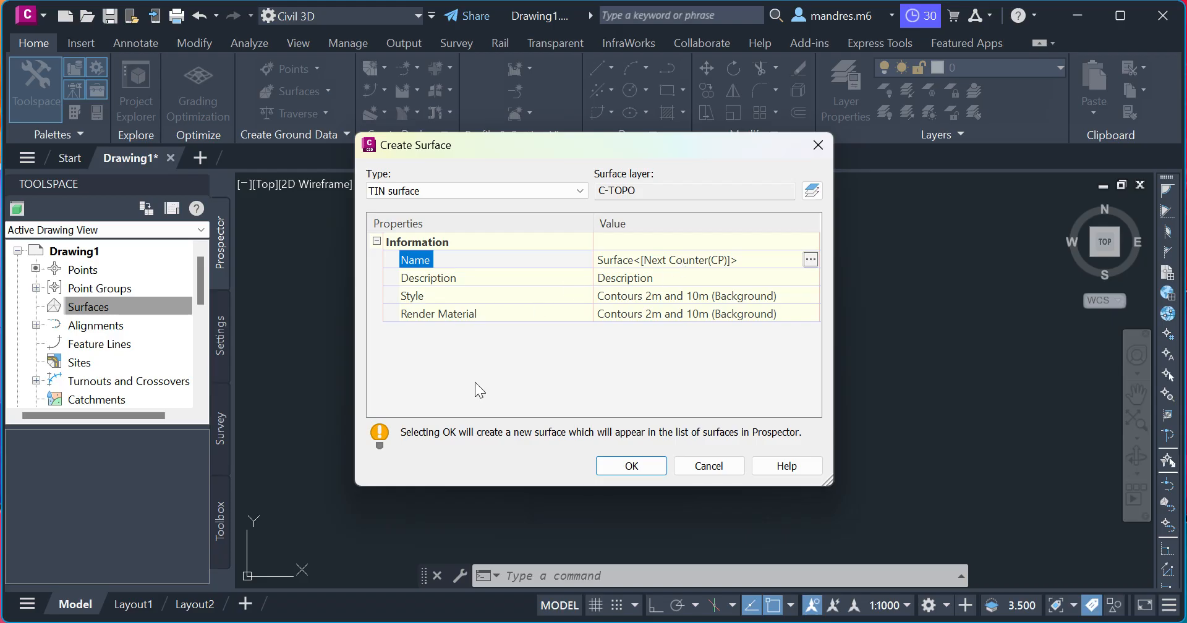
{"action": "left_click", "coordinate": [638, 280]}
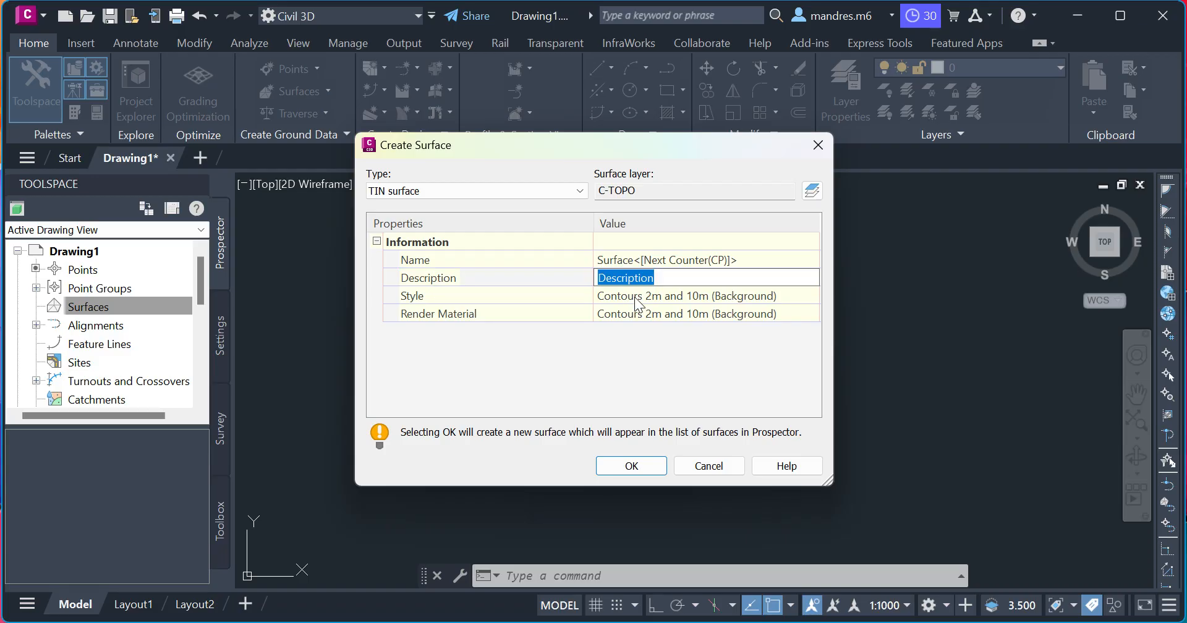
{"action": "left_click", "coordinate": [604, 355]}
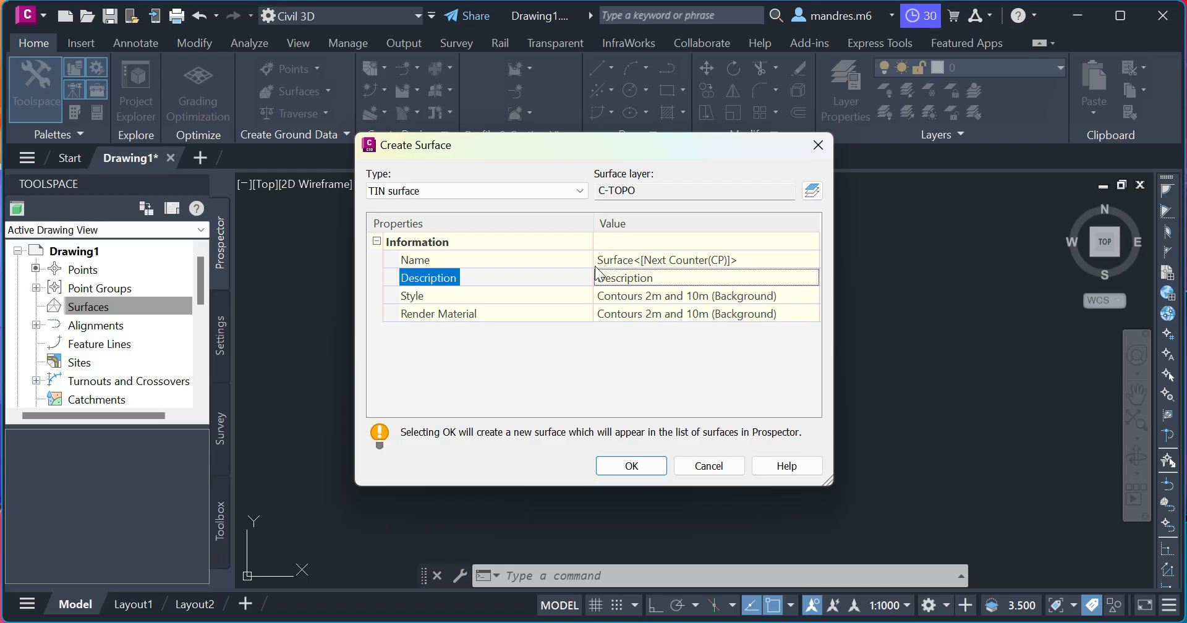
{"action": "left_click", "coordinate": [580, 395]}
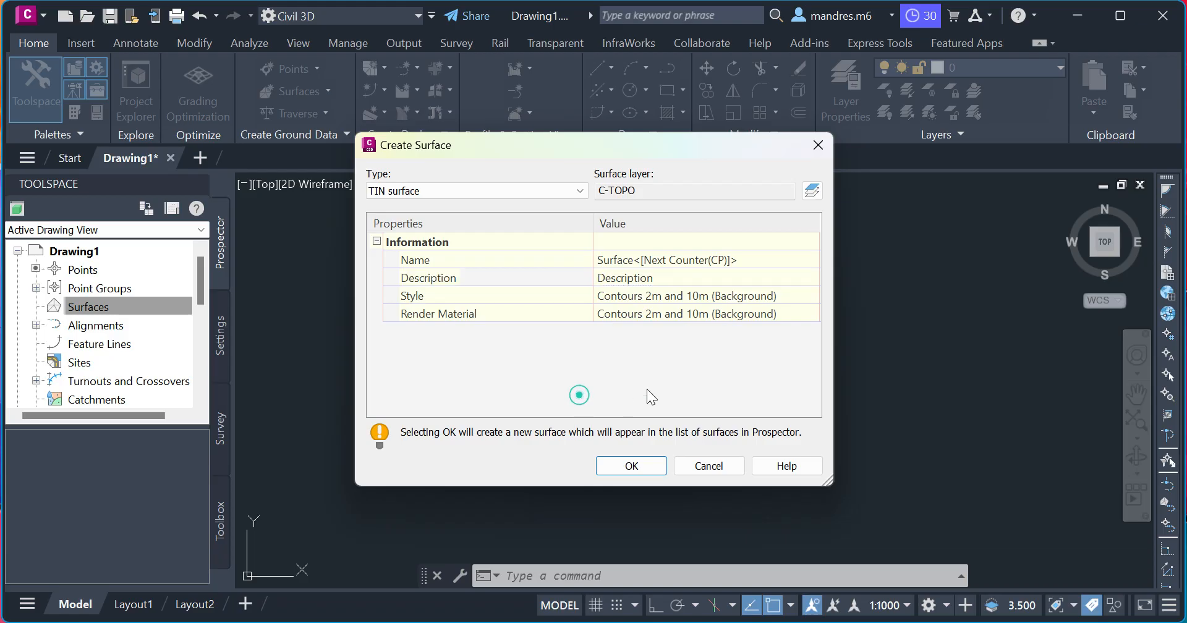
{"action": "left_click", "coordinate": [638, 466]}
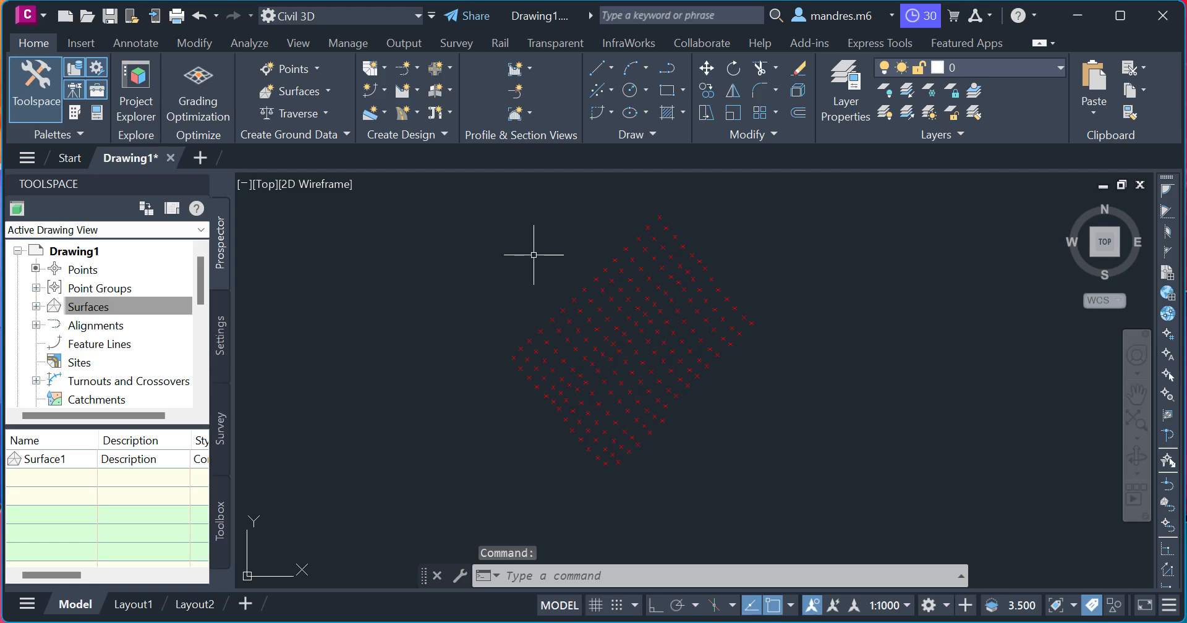
{"action": "scroll", "coordinate": [527, 353], "scroll_direction": "up", "scroll_amount": 2}
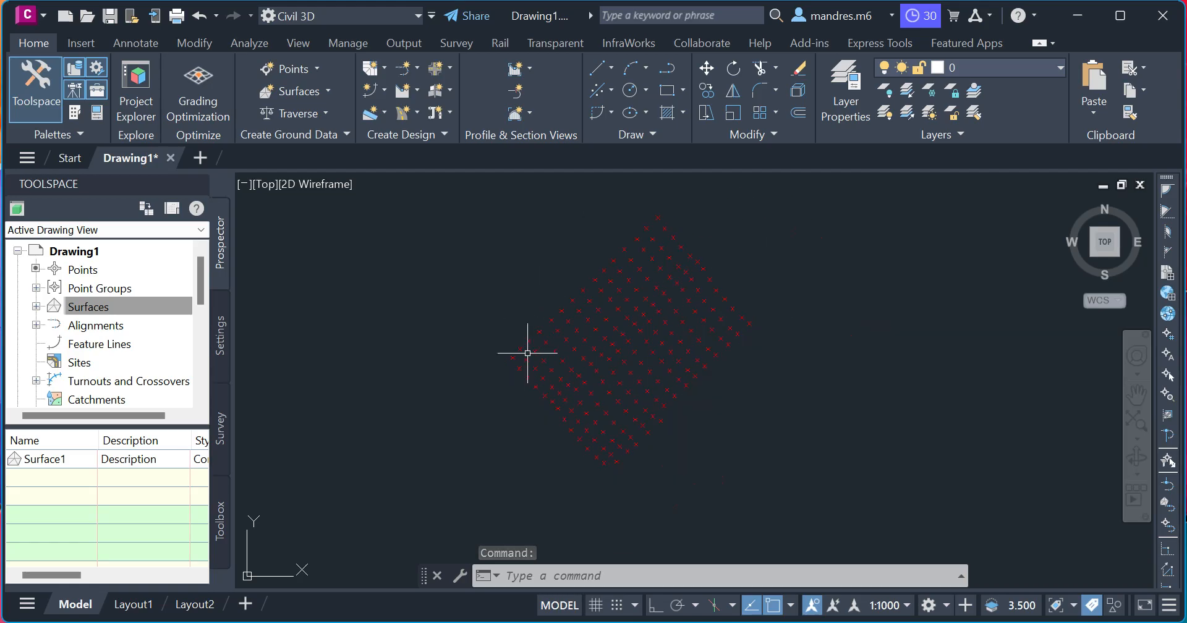
- Add the _All Points point group to the definition of Surface1 and apply it
{"action": "left_click", "coordinate": [73, 306]}
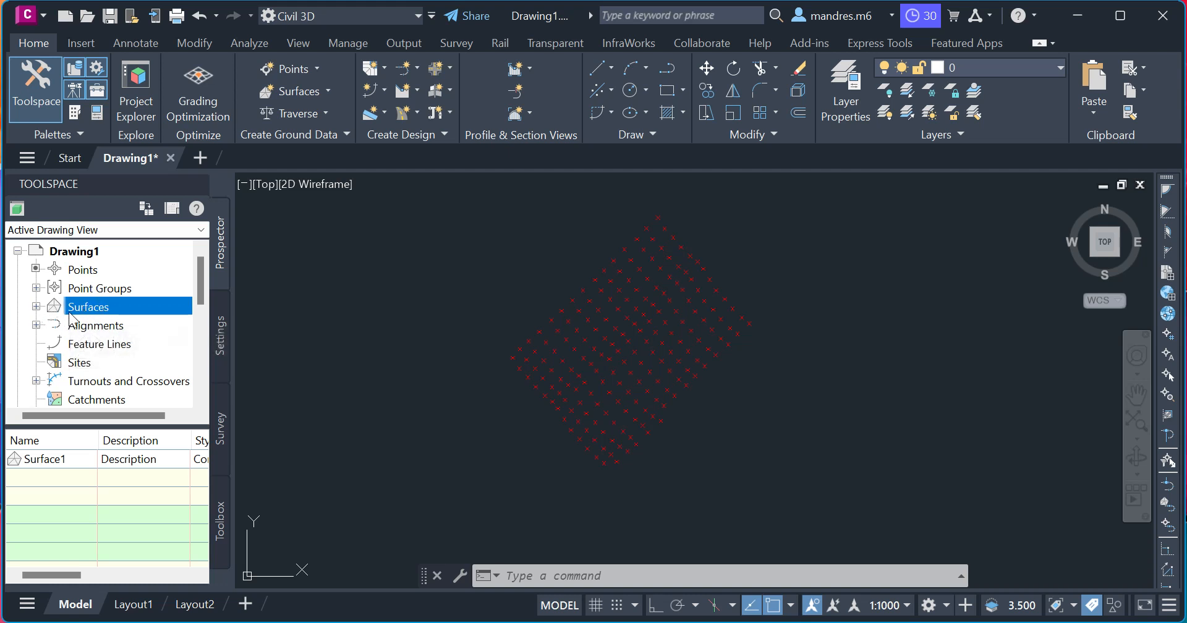
{"action": "left_click", "coordinate": [36, 306]}
{"action": "left_click", "coordinate": [99, 326]}
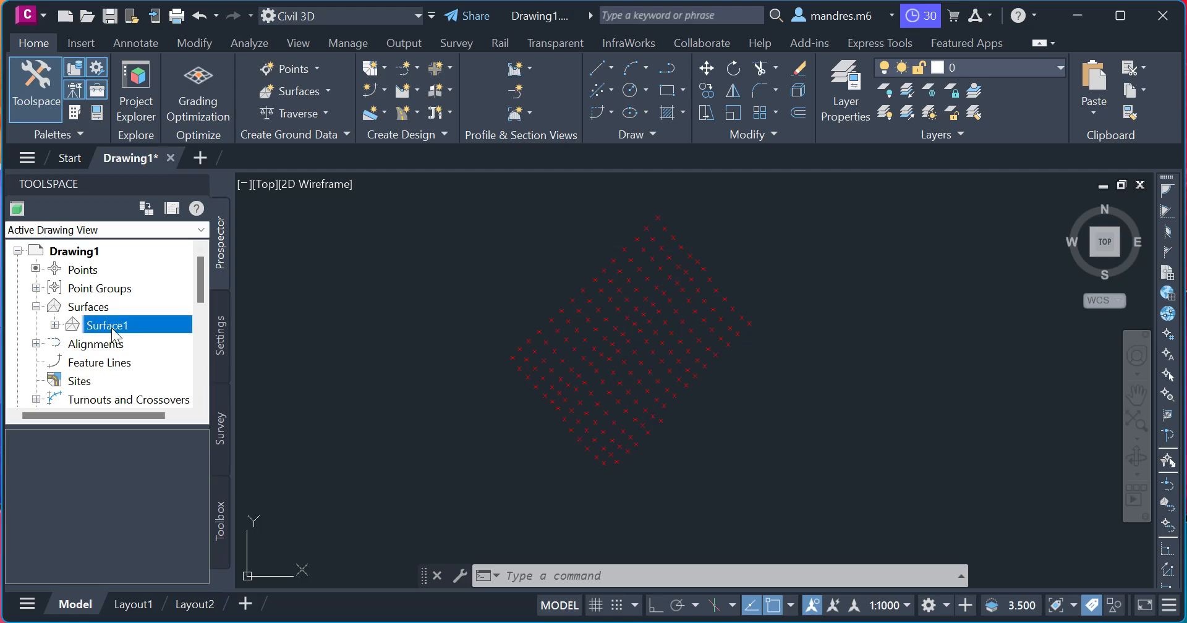
{"action": "left_click", "coordinate": [54, 326]}
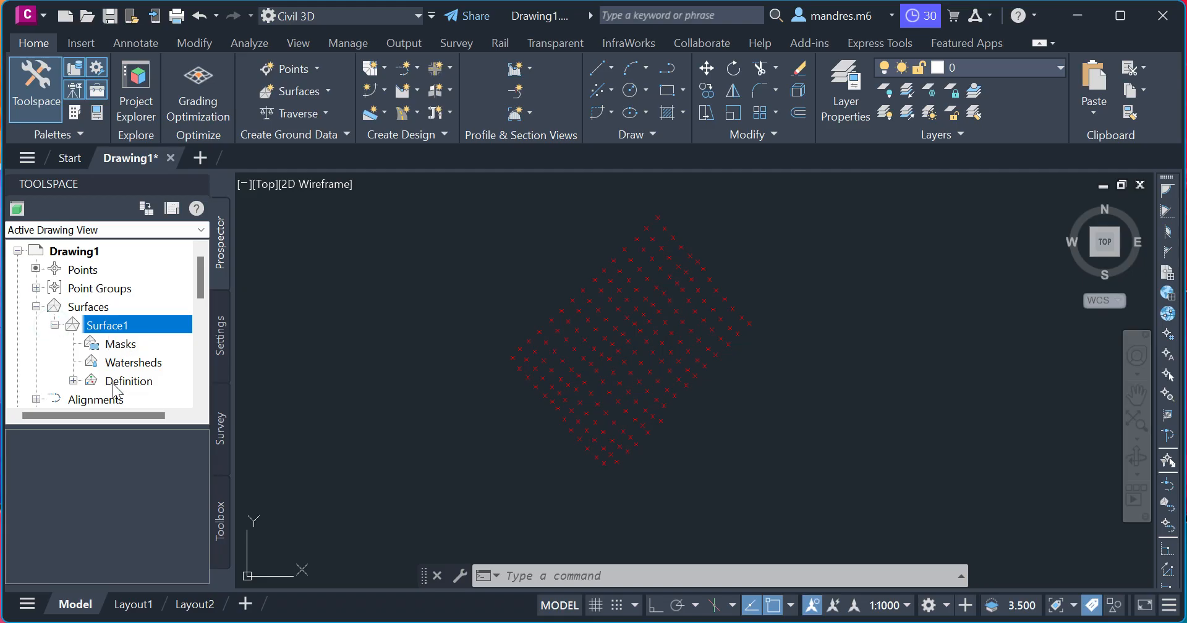
{"action": "left_click", "coordinate": [73, 381]}
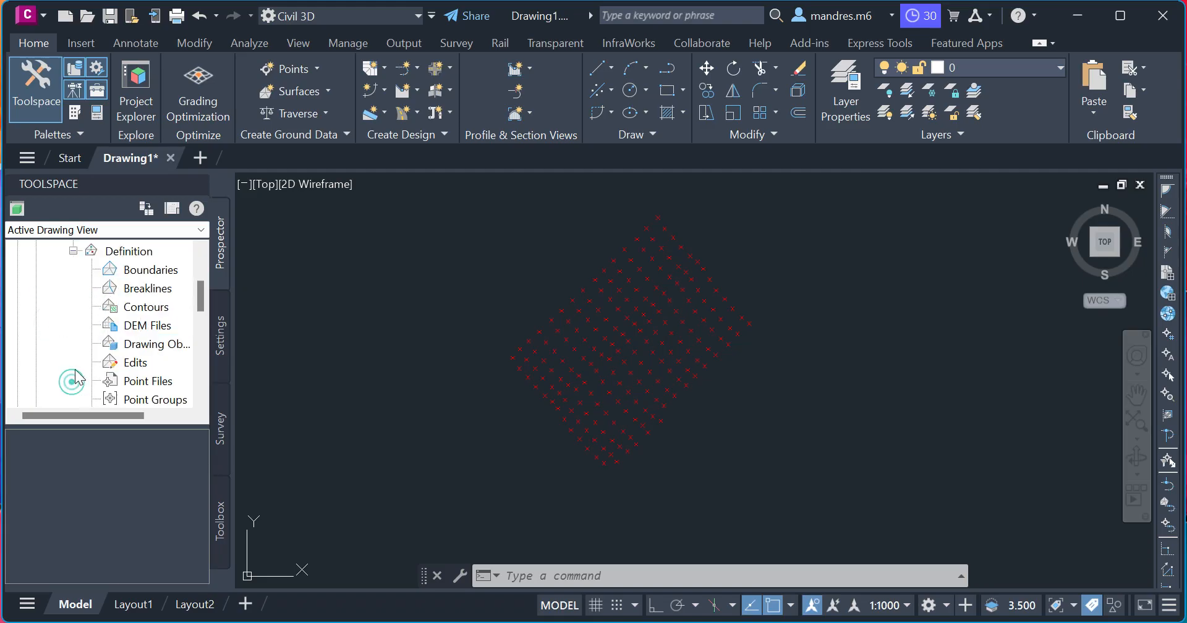
{"action": "scroll", "coordinate": [131, 296], "scroll_direction": "down", "scroll_amount": 1}
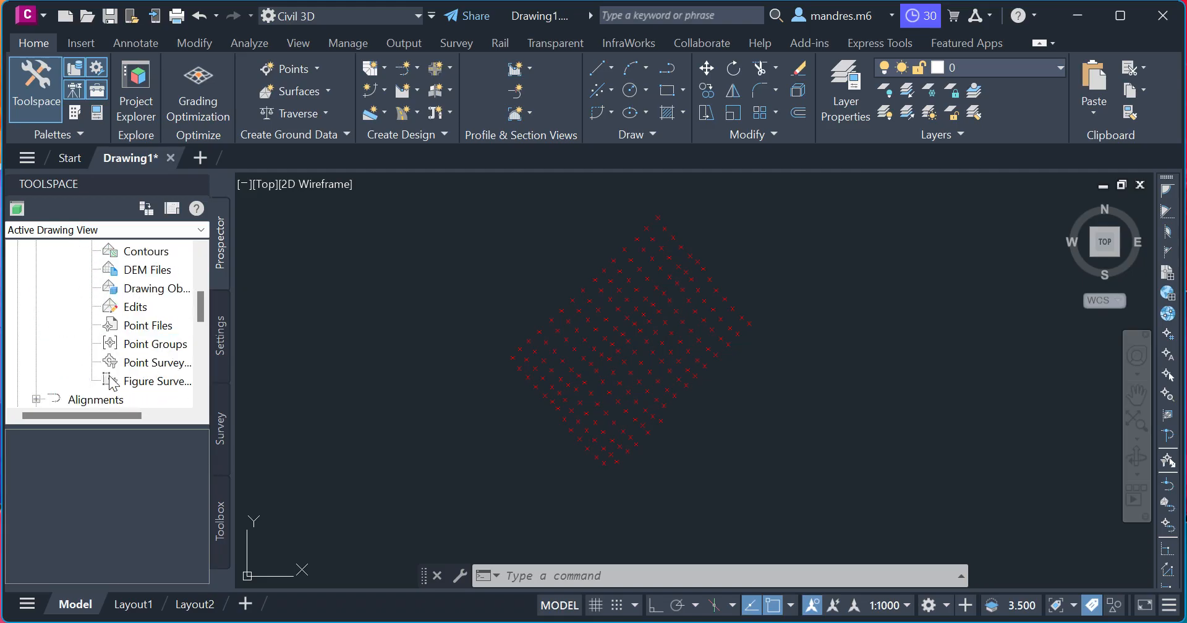
{"action": "left_click", "coordinate": [155, 344]}
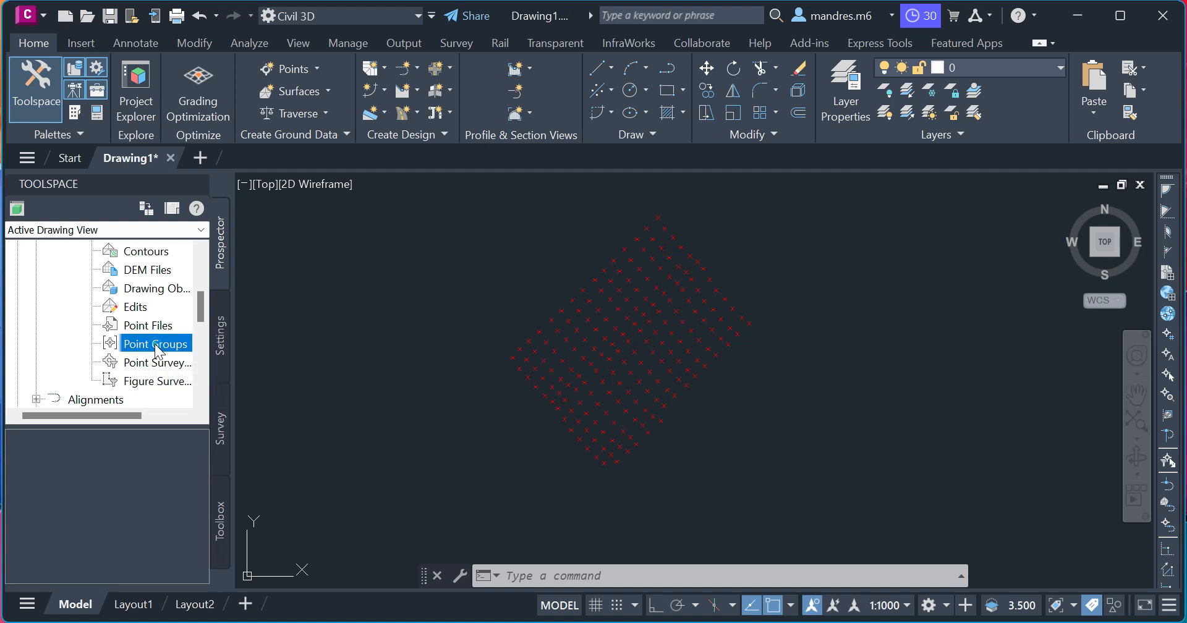
{"action": "right_click", "coordinate": [154, 344]}
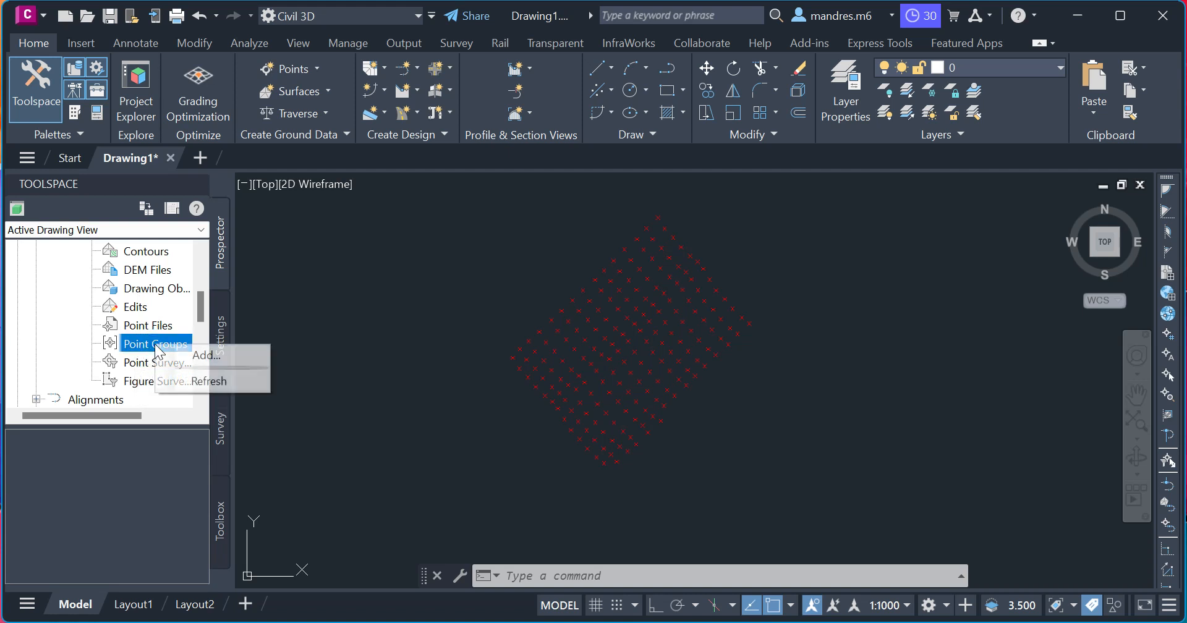
{"action": "left_click", "coordinate": [206, 356]}
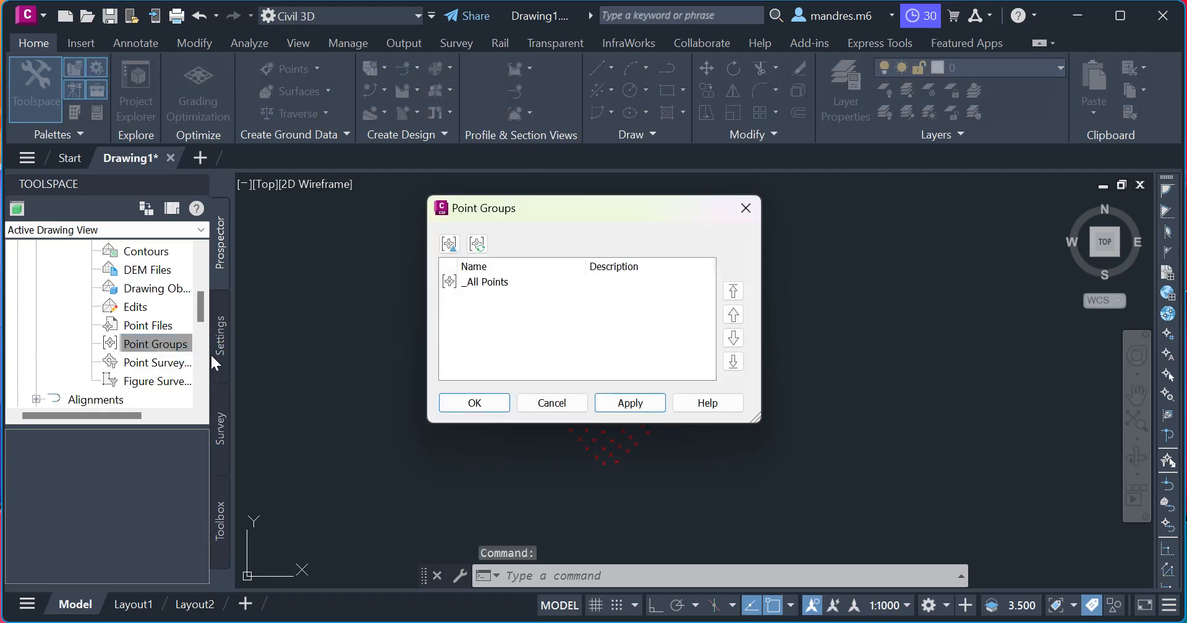
{"action": "left_click", "coordinate": [489, 285]}
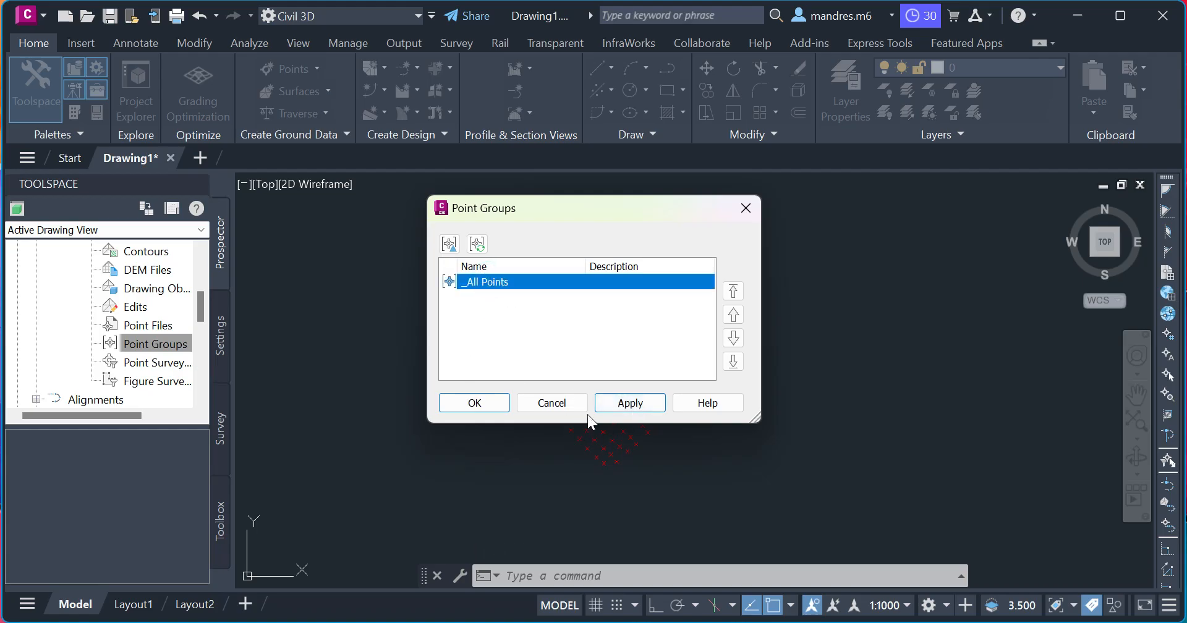
{"action": "left_click", "coordinate": [630, 405]}
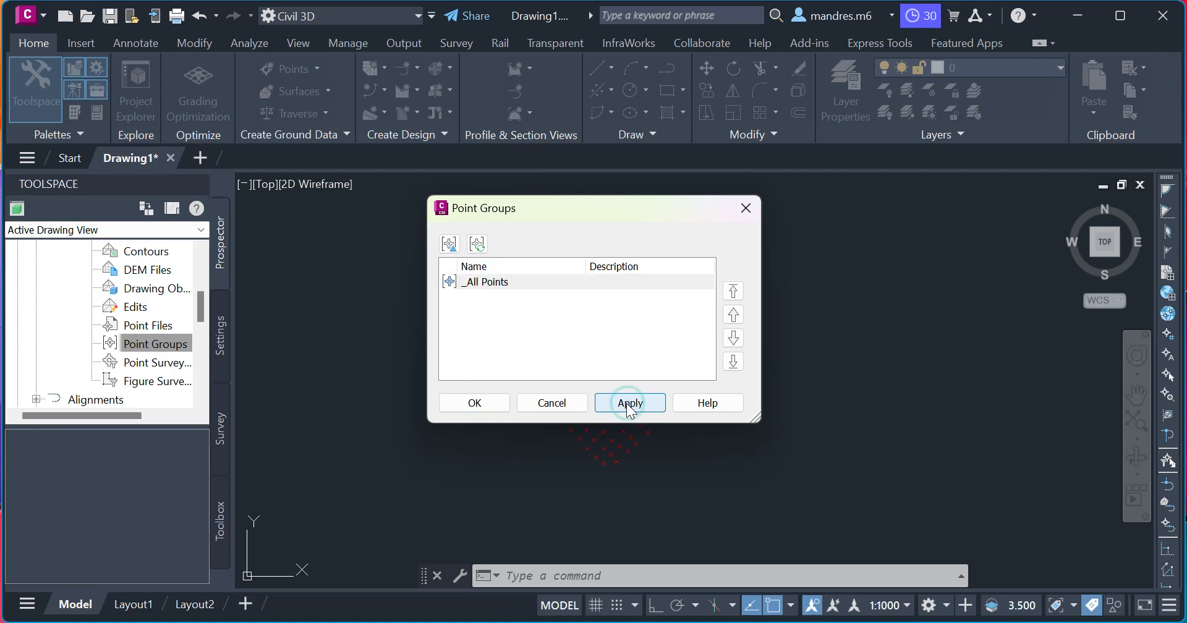
{"action": "left_click", "coordinate": [472, 408]}
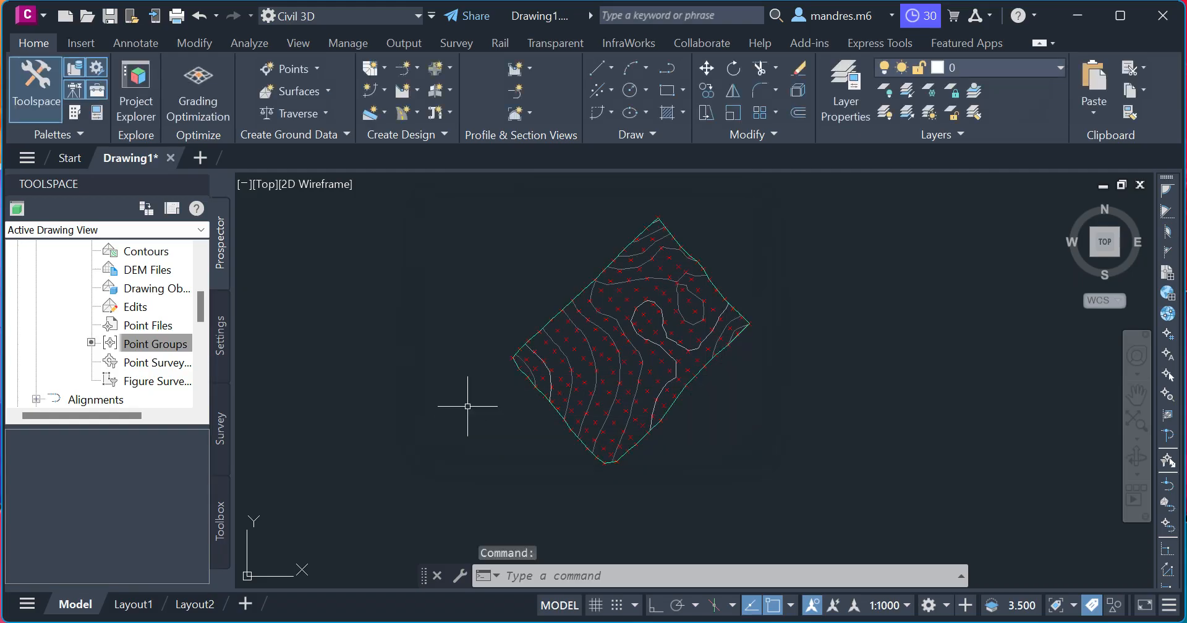
- Inspect the generated contours, and collapse the Surface1 definition and the Surfaces collection in the drawing tree
{"action": "scroll", "coordinate": [637, 353], "scroll_direction": "up", "scroll_amount": 5}
{"action": "scroll", "coordinate": [630, 355], "scroll_direction": "down", "scroll_amount": 3}
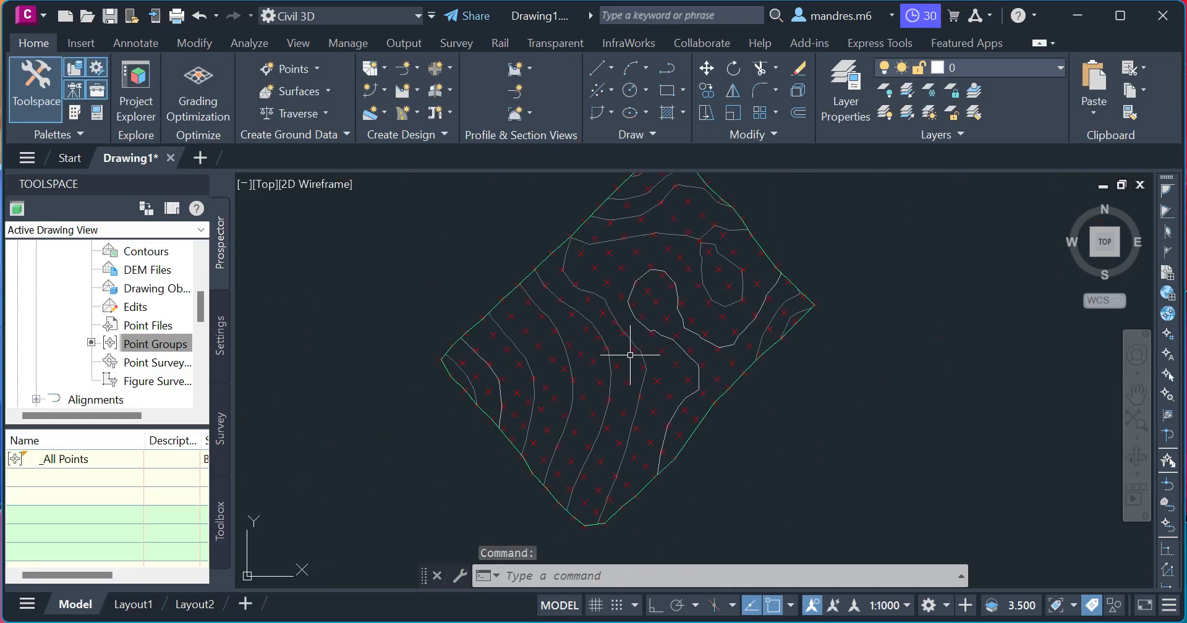
{"action": "left_click", "coordinate": [577, 233]}
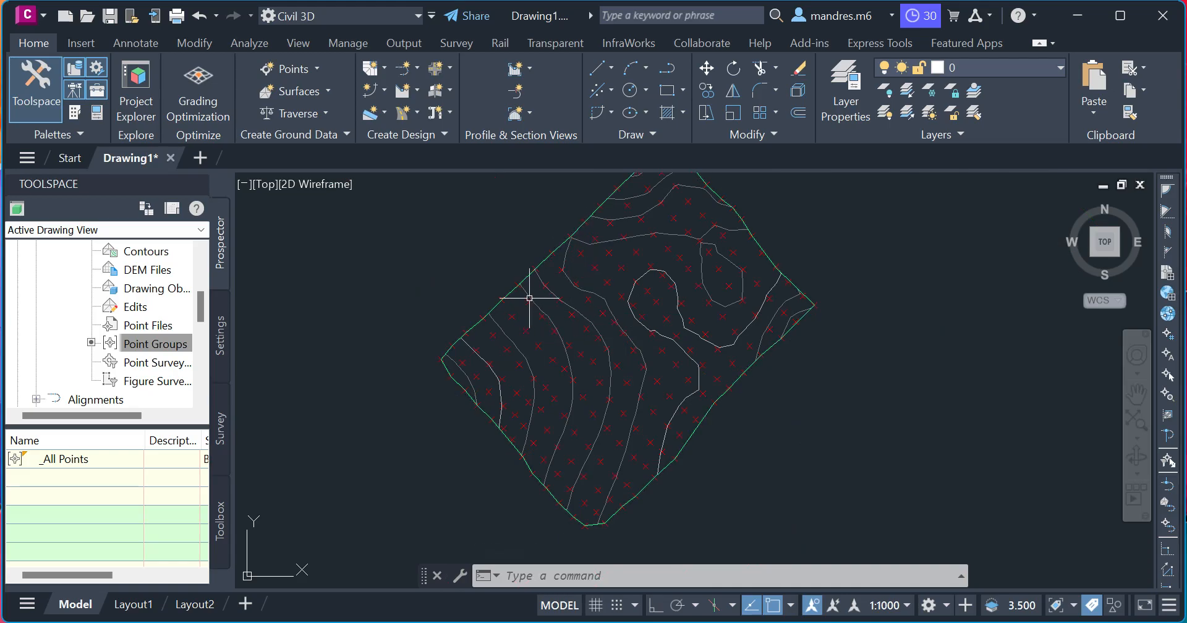
{"action": "mouse_move", "coordinate": [530, 295]}
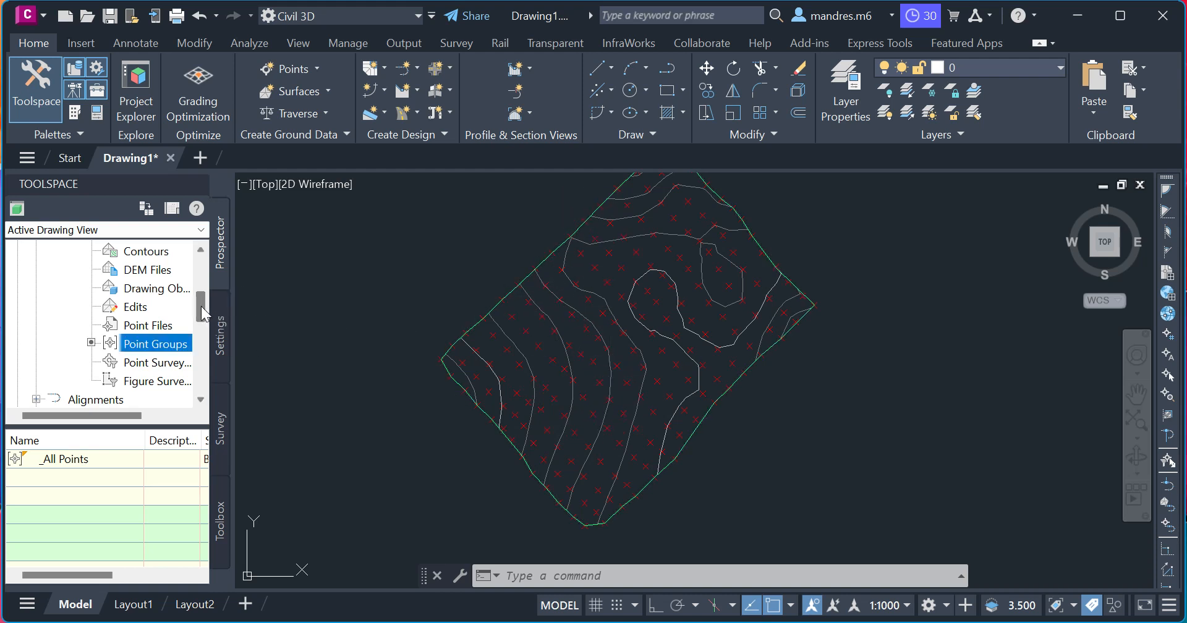
{"action": "scroll", "coordinate": [203, 313], "scroll_direction": "up", "scroll_amount": 5}
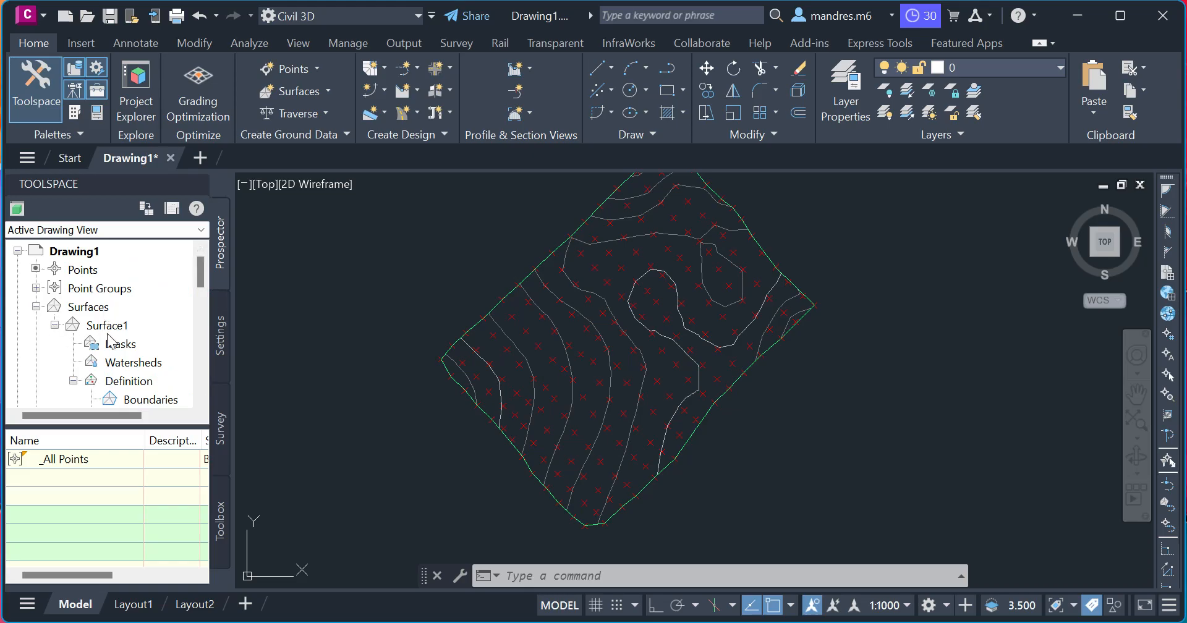
{"action": "left_click", "coordinate": [73, 381]}
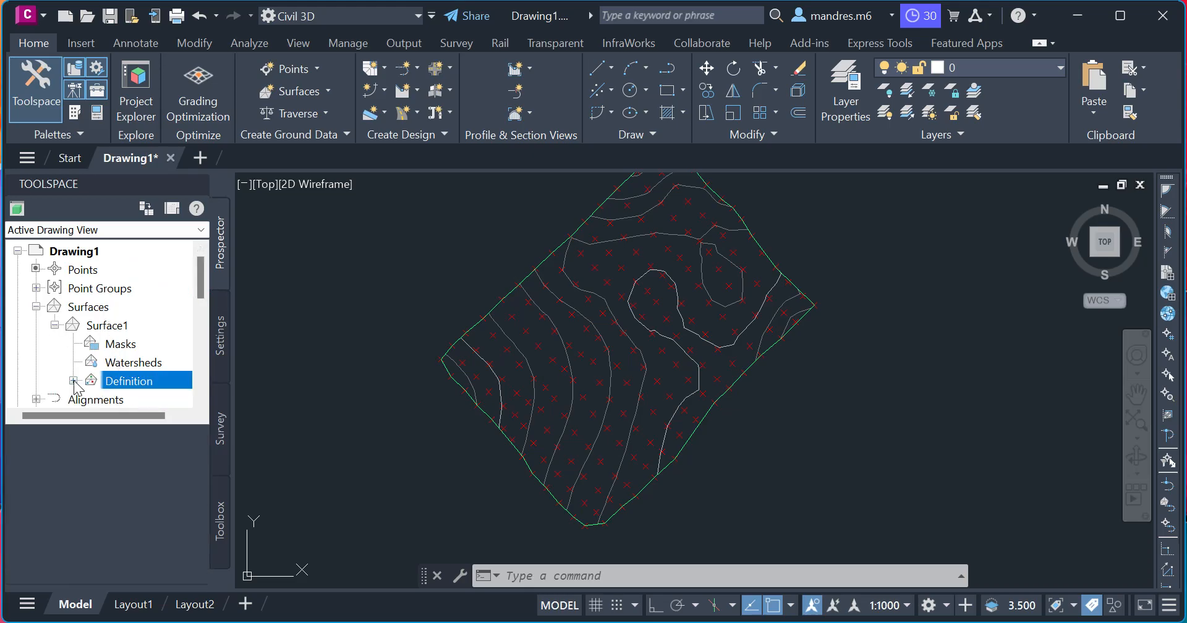
{"action": "left_click", "coordinate": [54, 326]}
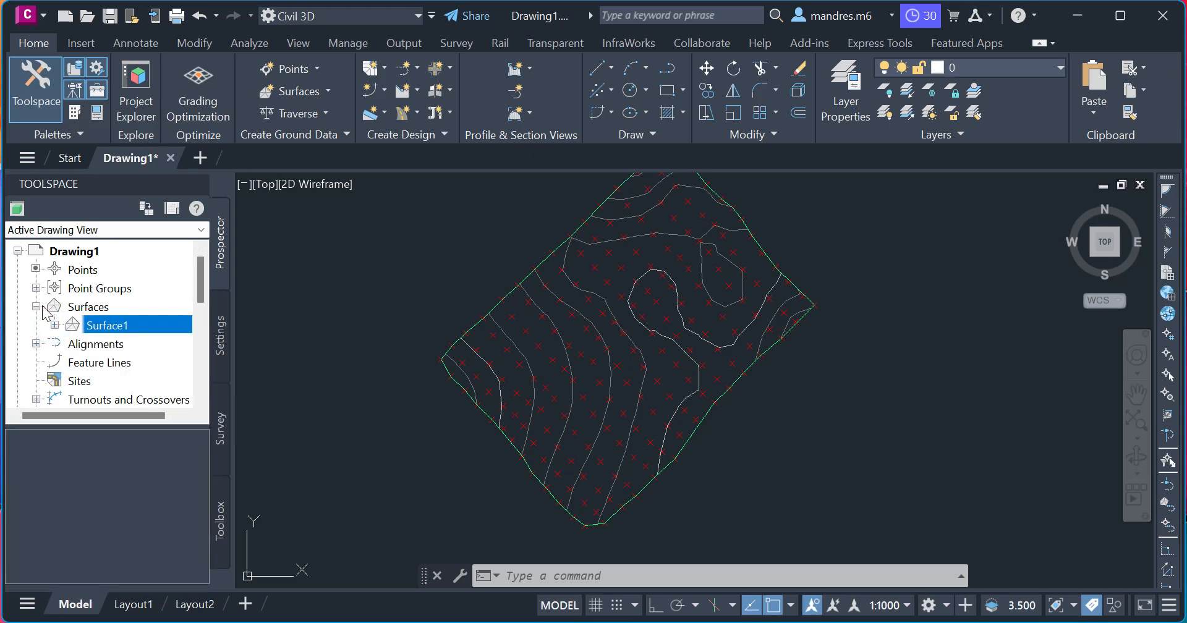
{"action": "left_click", "coordinate": [36, 307]}
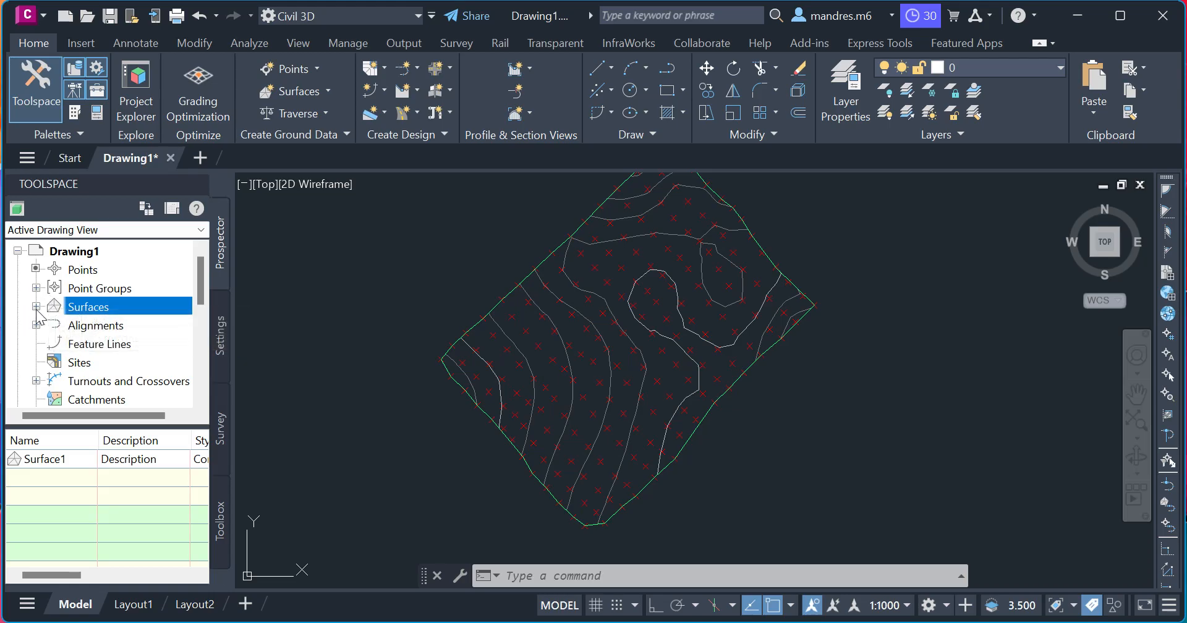
{"action": "left_click", "coordinate": [37, 306]}
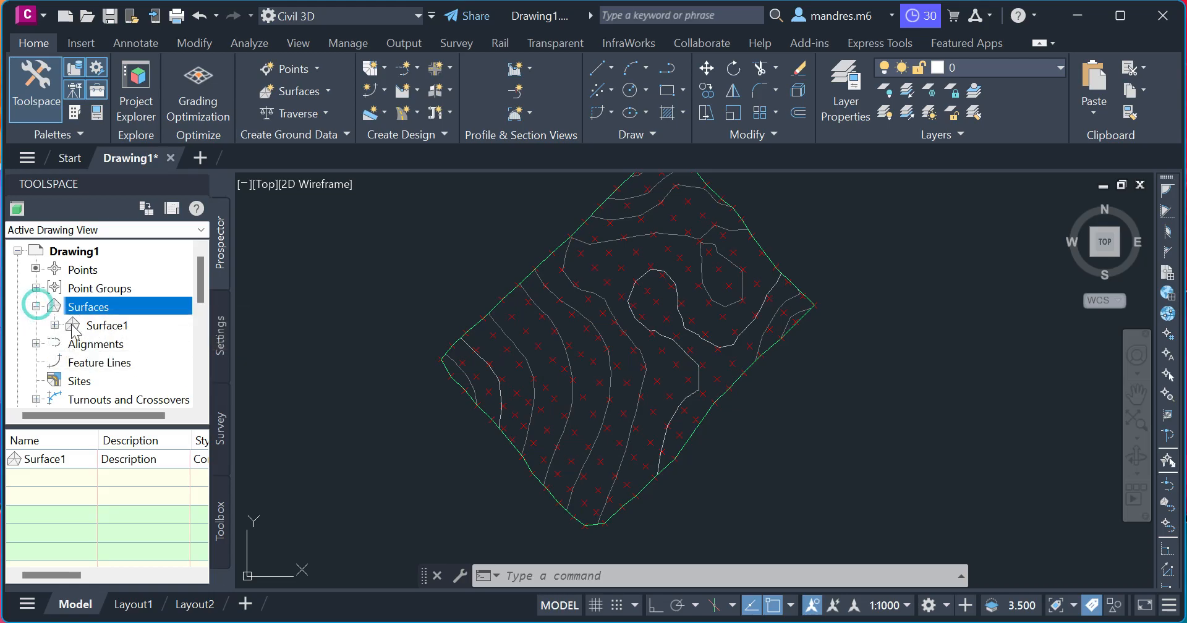
{"action": "left_click", "coordinate": [36, 307]}
- Set the default point style of the _All Points group to <none> and apply it
{"action": "left_click", "coordinate": [74, 291]}
{"action": "right_click", "coordinate": [100, 288]}
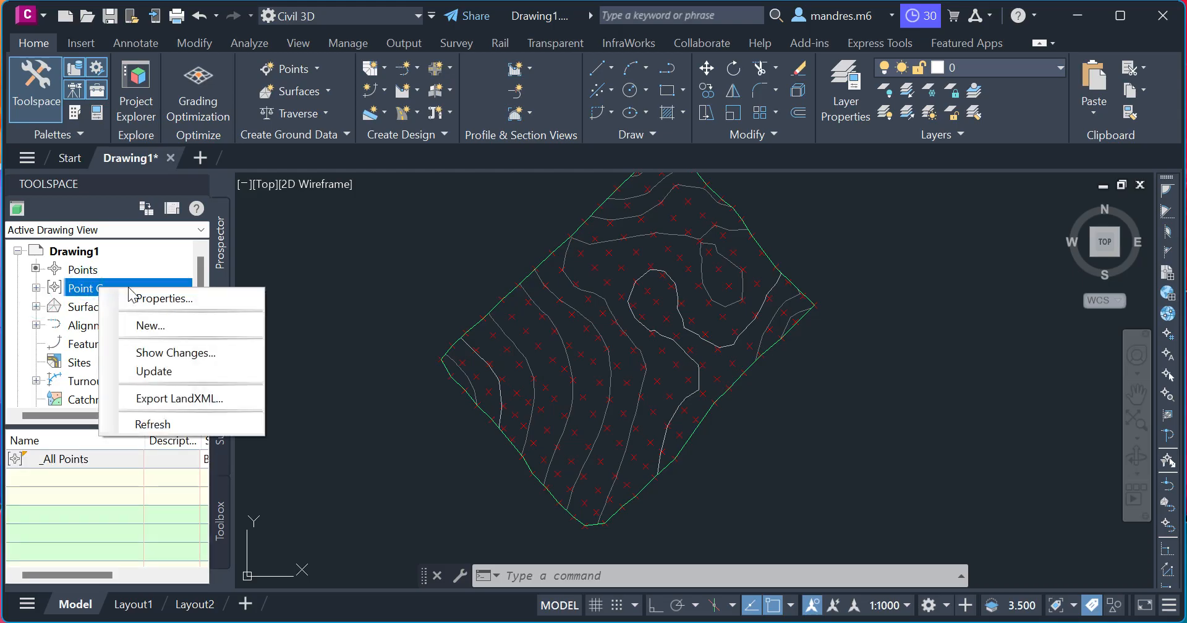
{"action": "left_click", "coordinate": [36, 288]}
{"action": "right_click", "coordinate": [118, 307]}
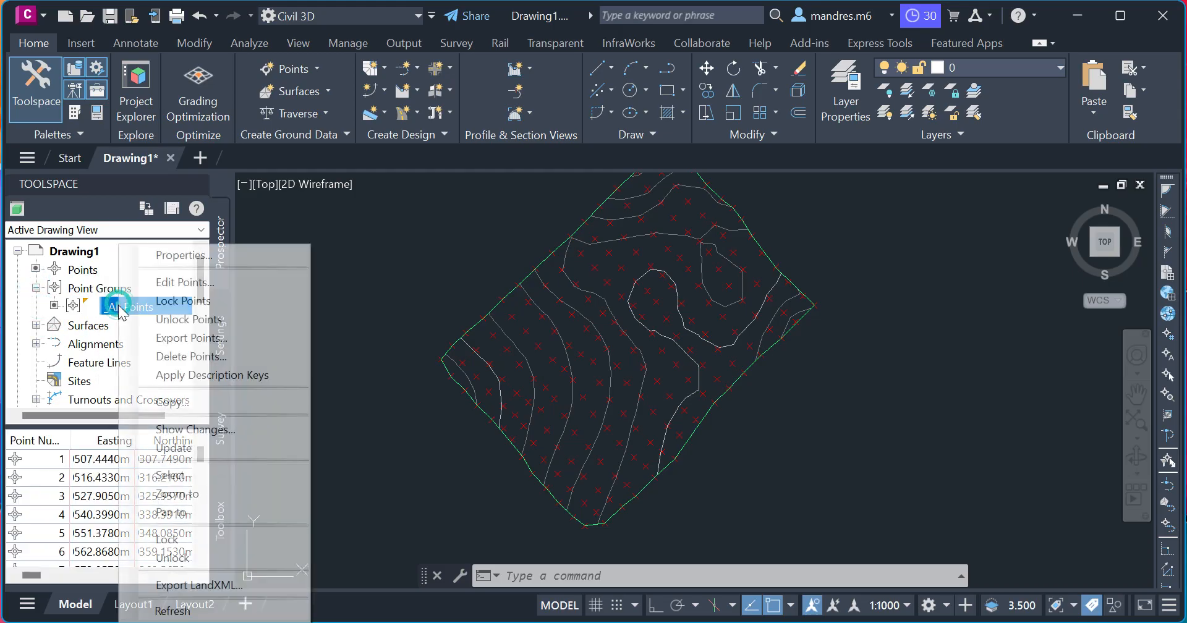
{"action": "left_click", "coordinate": [183, 256]}
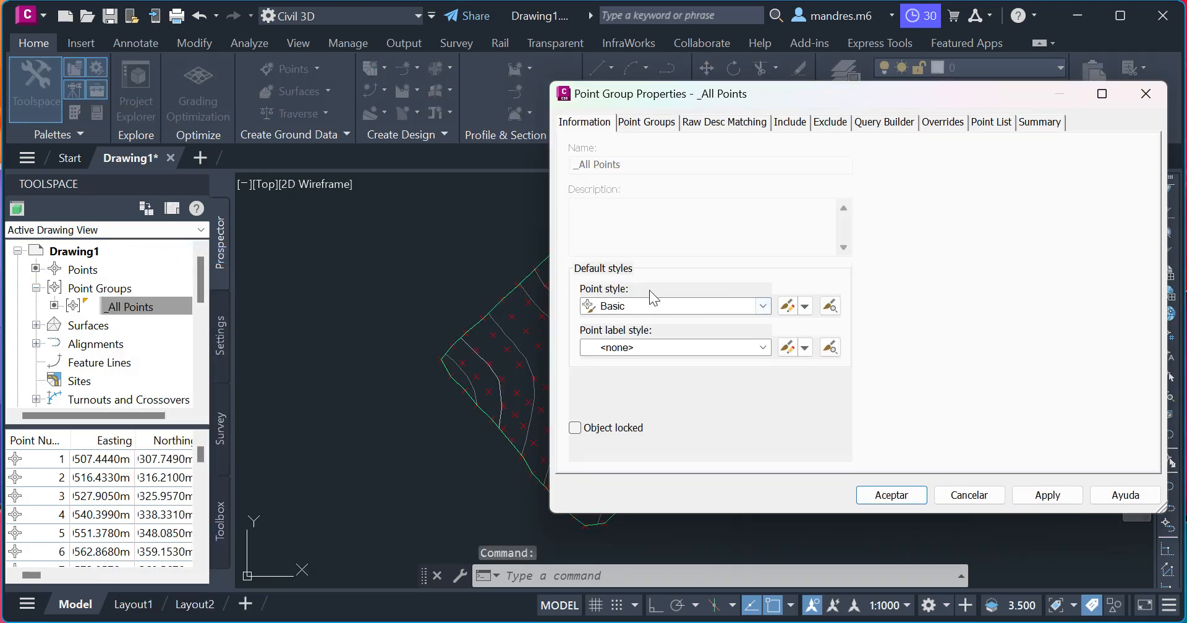
{"action": "left_click", "coordinate": [763, 305]}
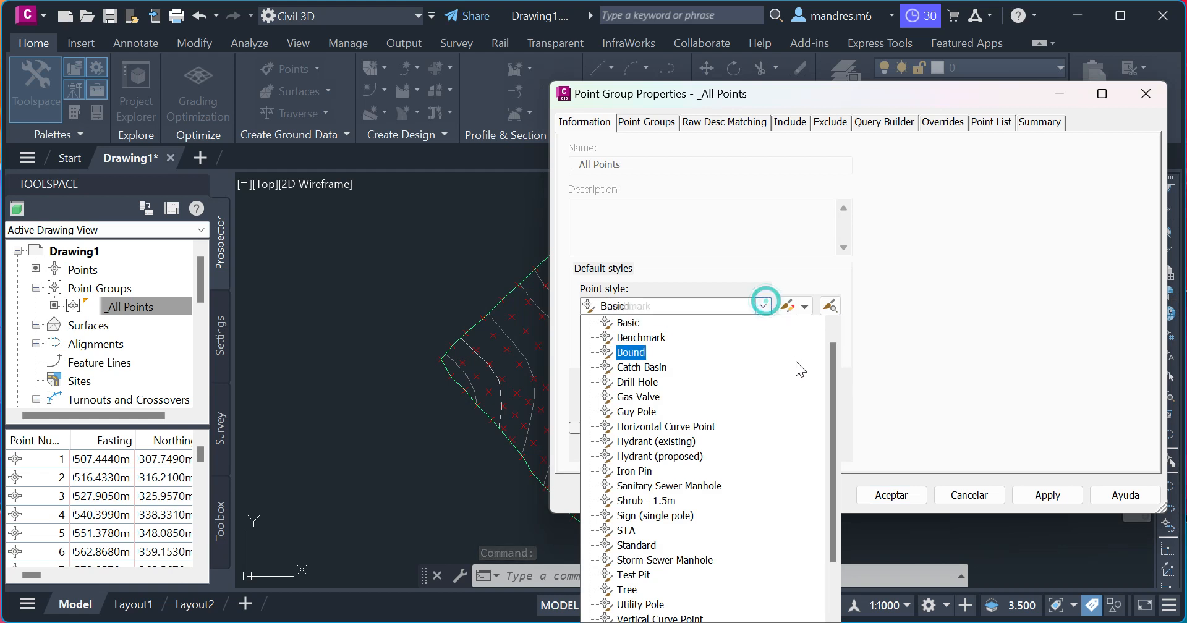
{"action": "scroll", "coordinate": [834, 359], "scroll_direction": "up", "scroll_amount": 1}
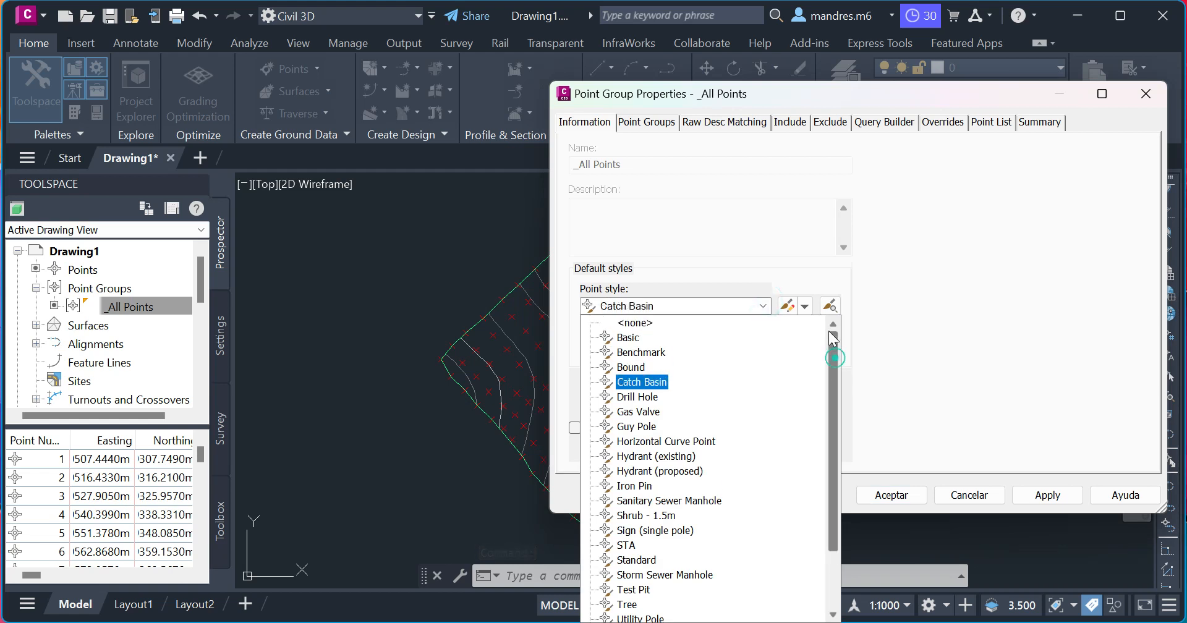
{"action": "left_click", "coordinate": [634, 324]}
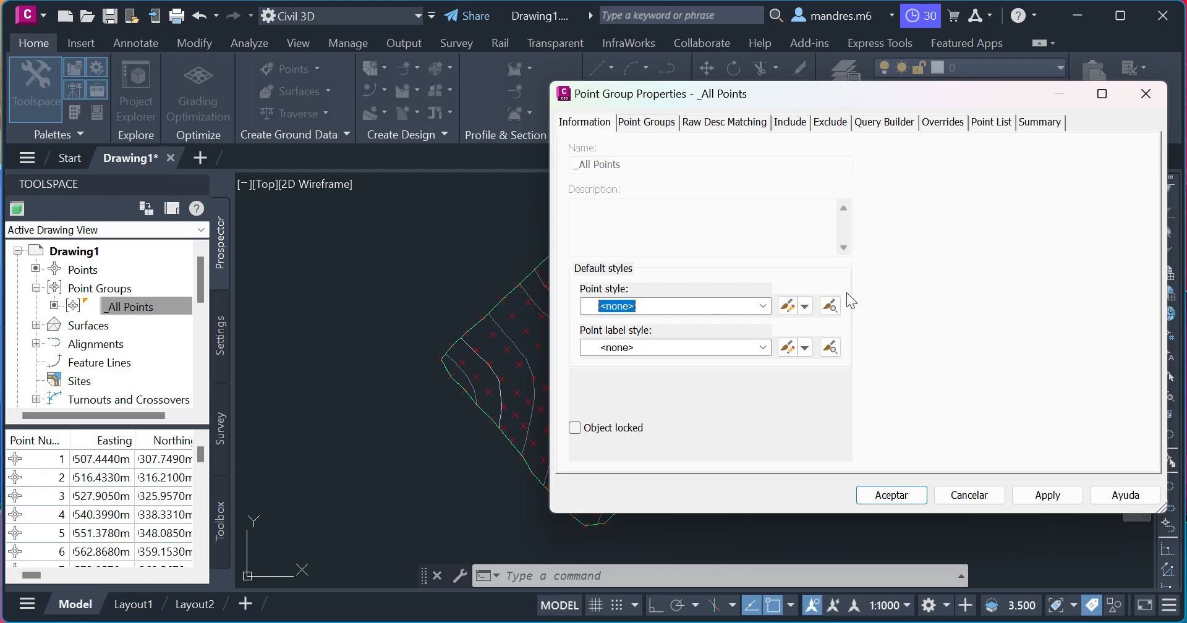
{"action": "left_click", "coordinate": [1045, 496]}
{"action": "left_click", "coordinate": [893, 496]}
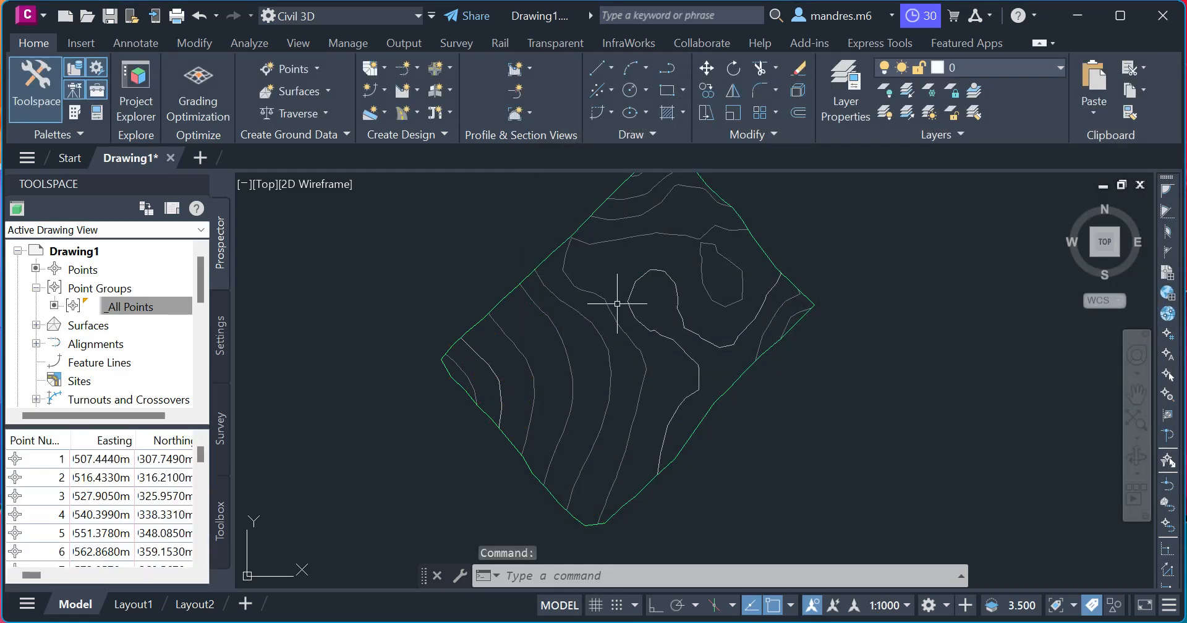
- Select the Surface1 TIN surface in the drawing and open its surface style for editing
{"action": "middle_click_drag", "start_coordinate": [617, 303], "coordinate": [558, 340]}
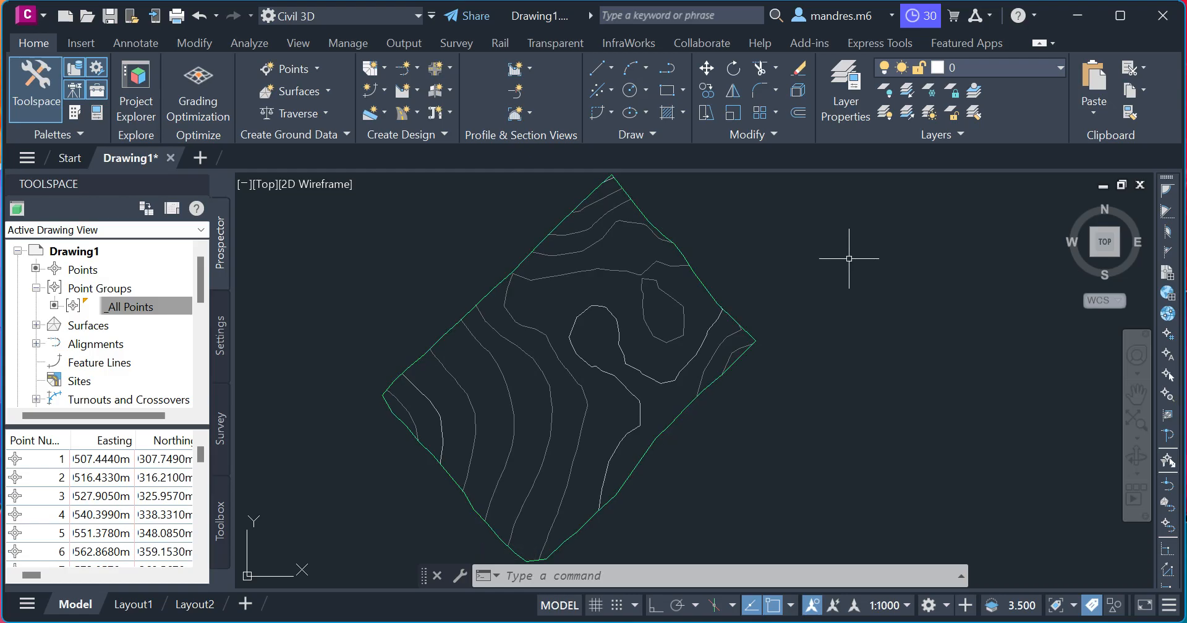
{"action": "key", "text": "F10"}
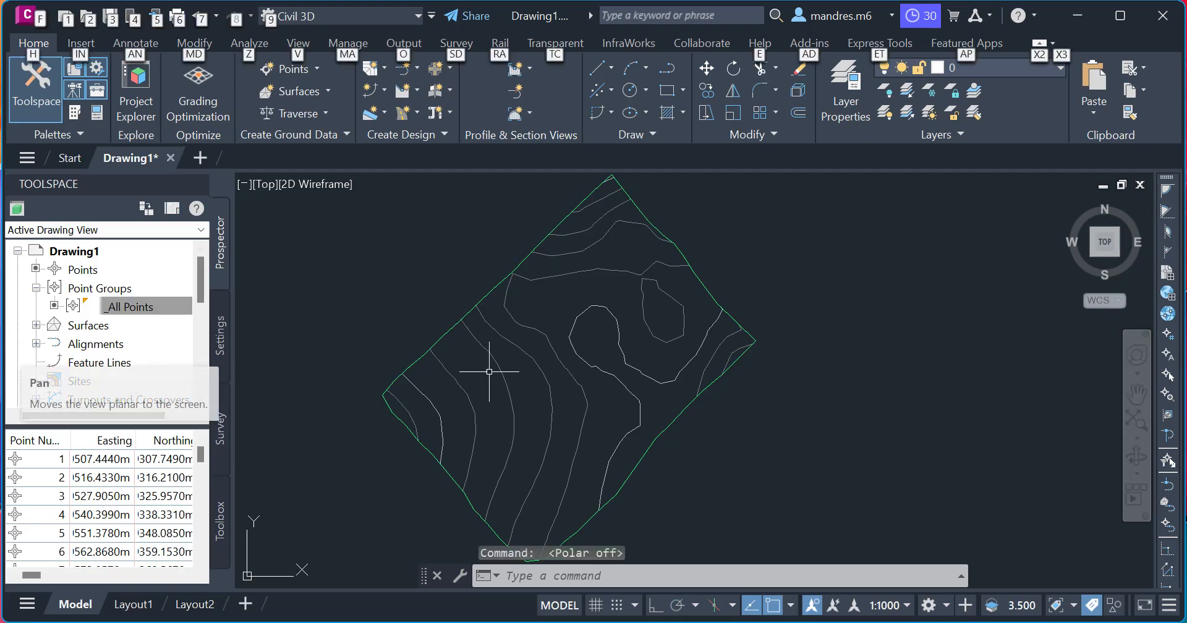
{"action": "scroll", "coordinate": [617, 331], "scroll_direction": "down", "scroll_amount": 2}
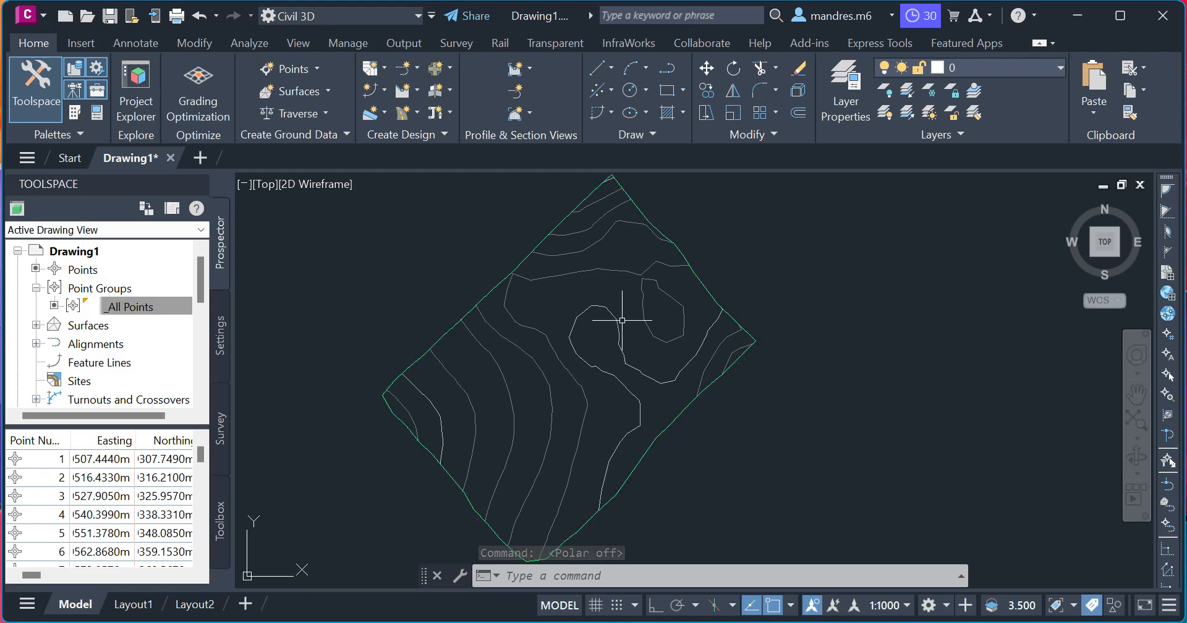
{"action": "scroll", "coordinate": [518, 307], "scroll_direction": "down", "scroll_amount": 1}
{"action": "scroll", "coordinate": [518, 307], "scroll_direction": "up", "scroll_amount": 4}
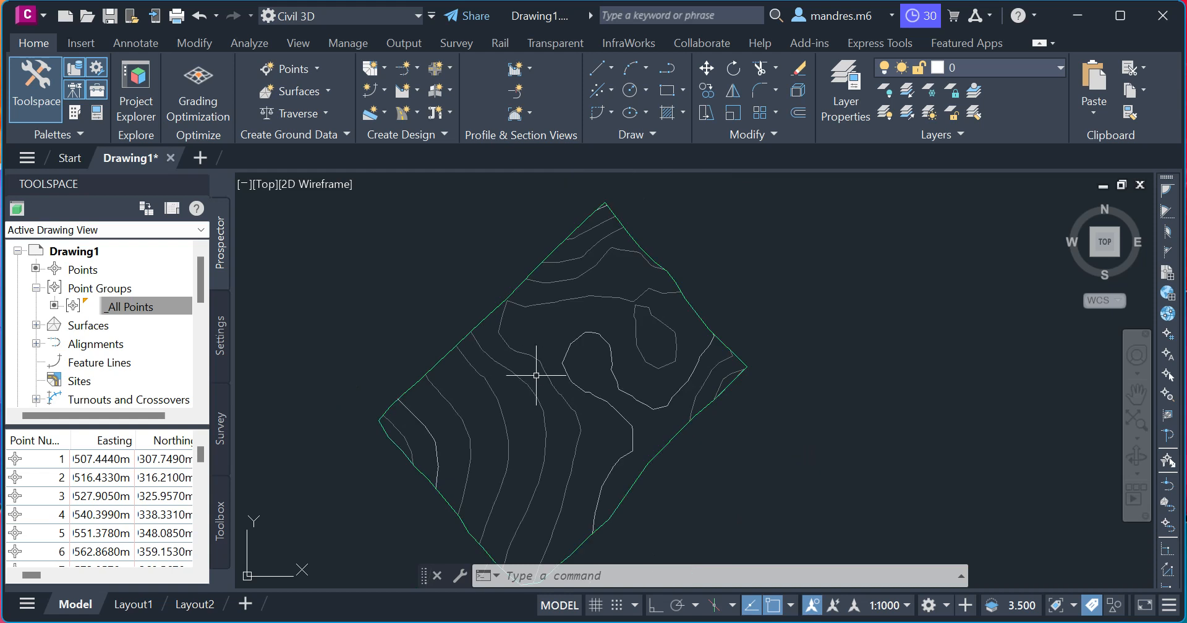
{"action": "mouse_move", "coordinate": [545, 370]}
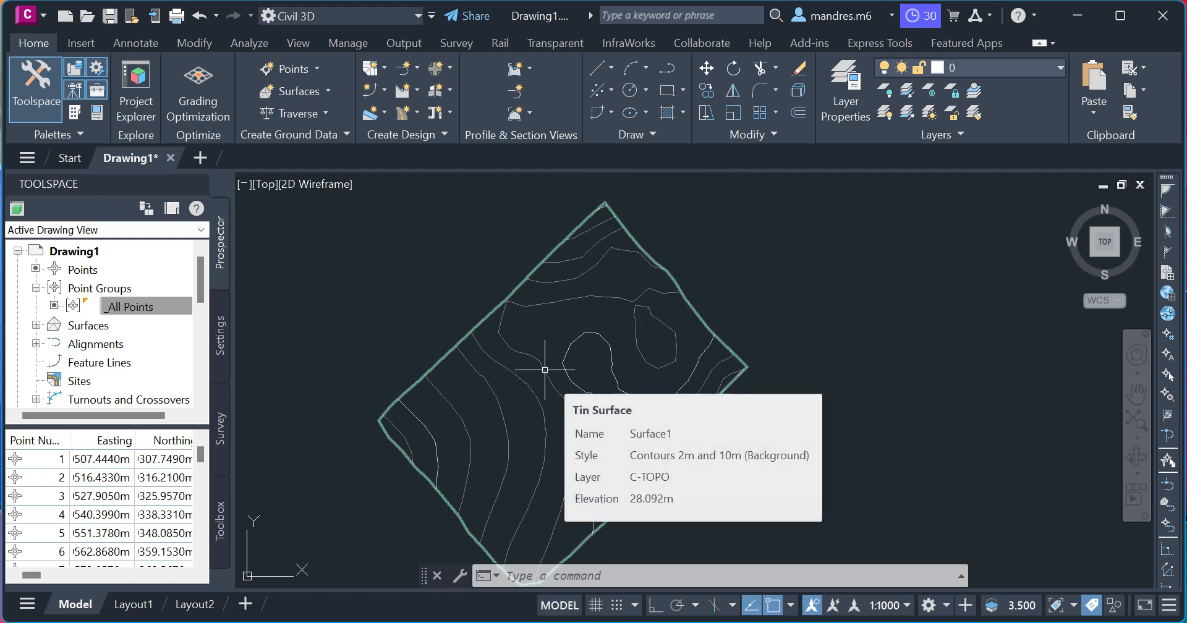
{"action": "left_click", "coordinate": [545, 370]}
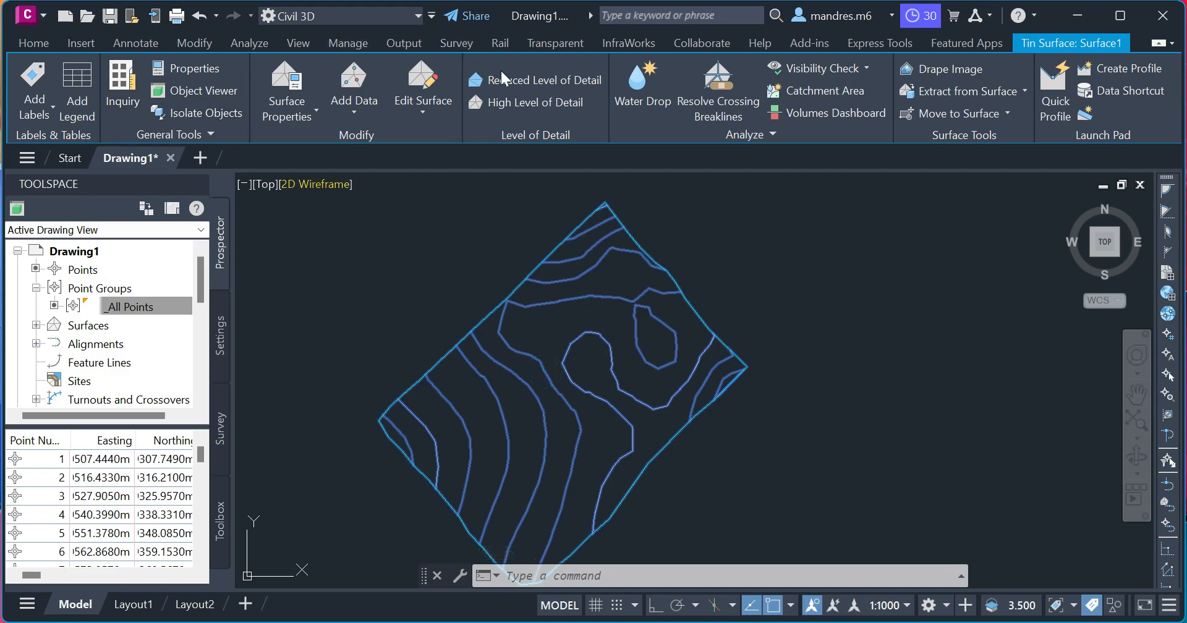
{"action": "left_click", "coordinate": [308, 106]}
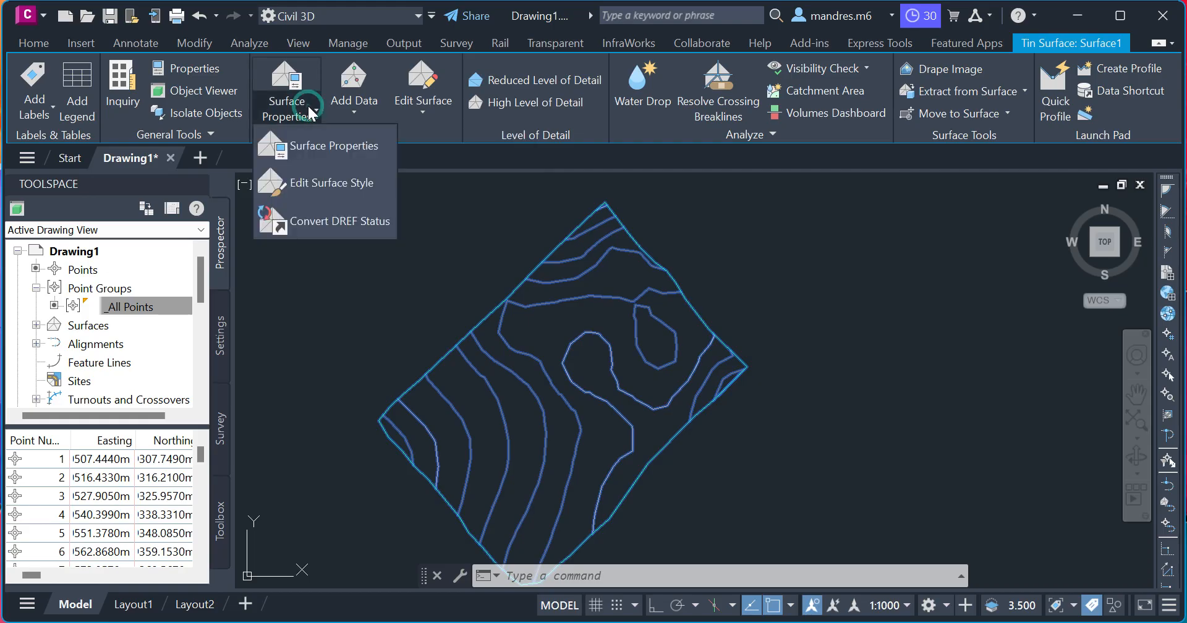
{"action": "left_click", "coordinate": [325, 186]}
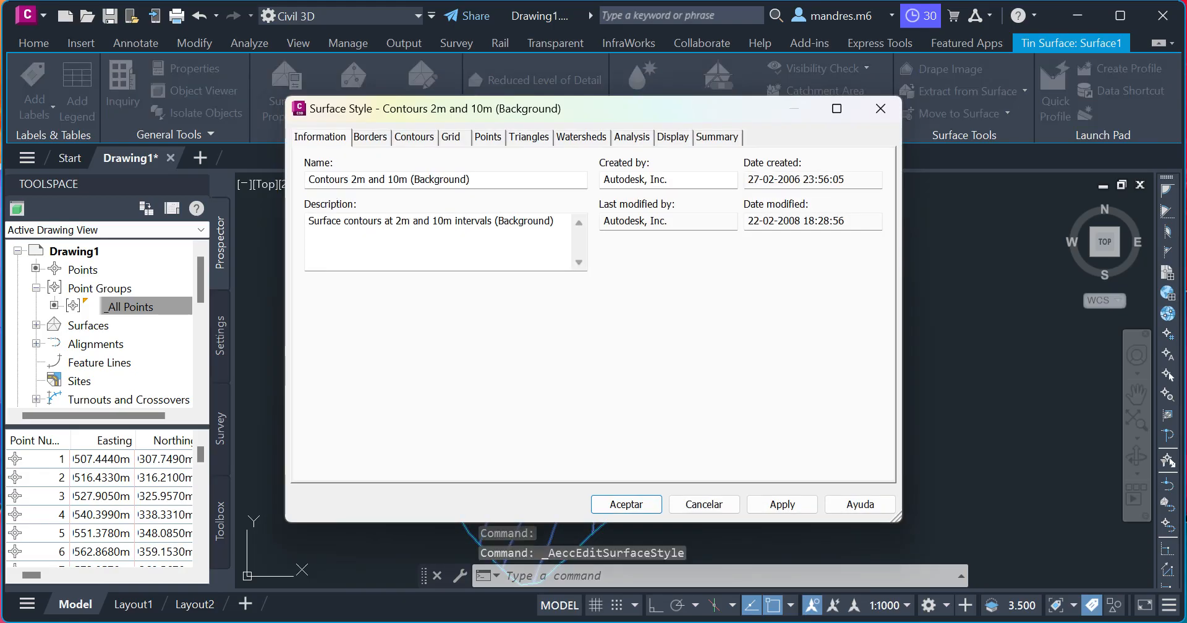
- Set the minor contour interval of the surface style to 1 m, then apply and accept the style
{"action": "left_click", "coordinate": [413, 145]}
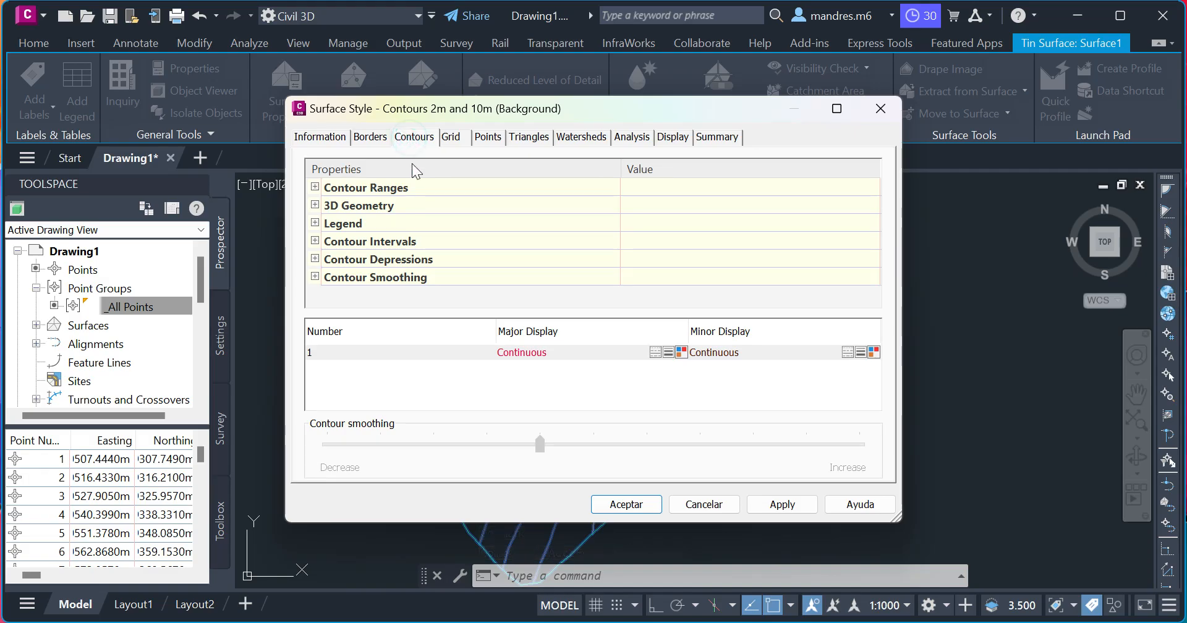
{"action": "left_click", "coordinate": [315, 241]}
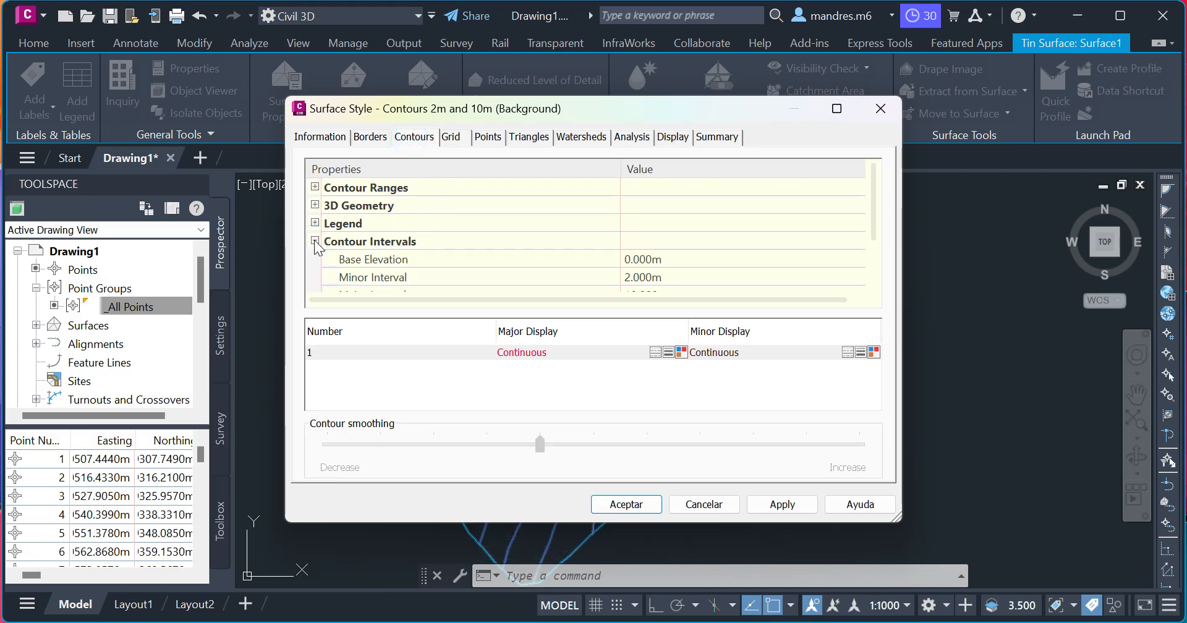
{"action": "left_click", "coordinate": [631, 277]}
{"action": "left_click_drag", "start_coordinate": [624, 277], "coordinate": [631, 277]}
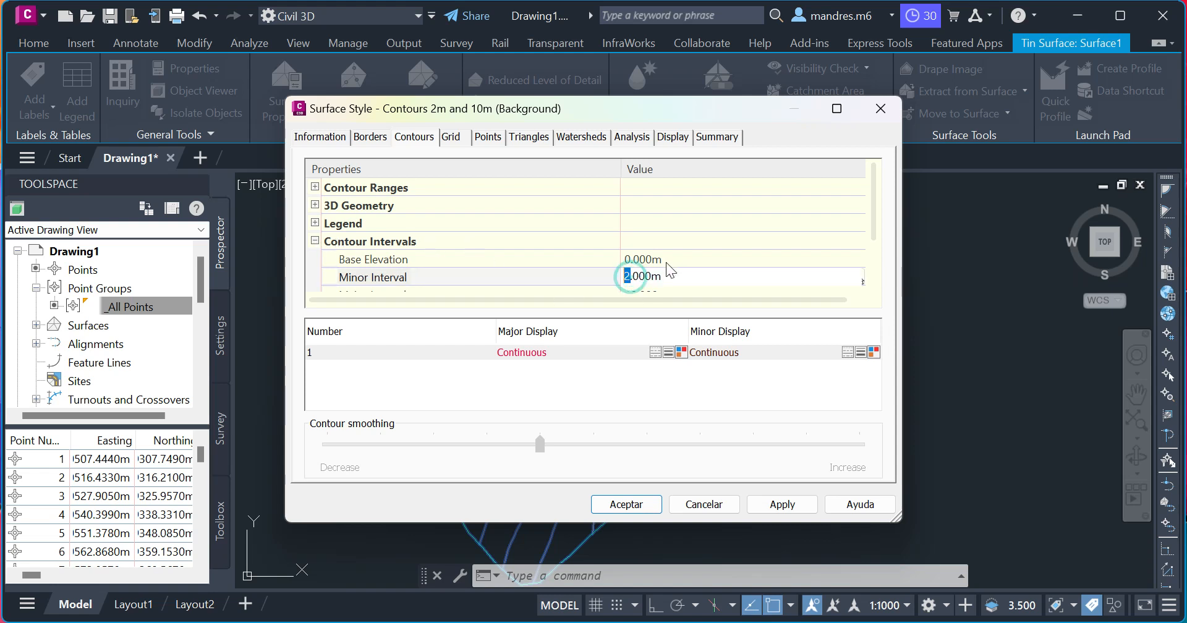
{"action": "scroll", "coordinate": [668, 260], "scroll_direction": "down", "scroll_amount": 1}
{"action": "type", "text": "1"}
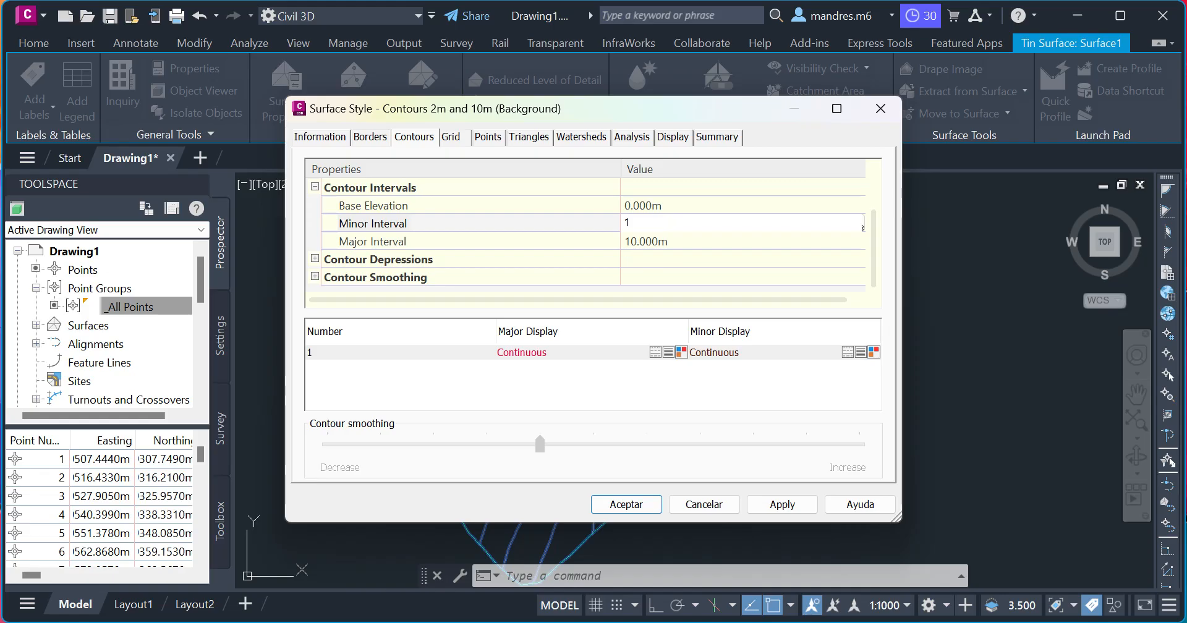
{"action": "key", "text": "Return"}
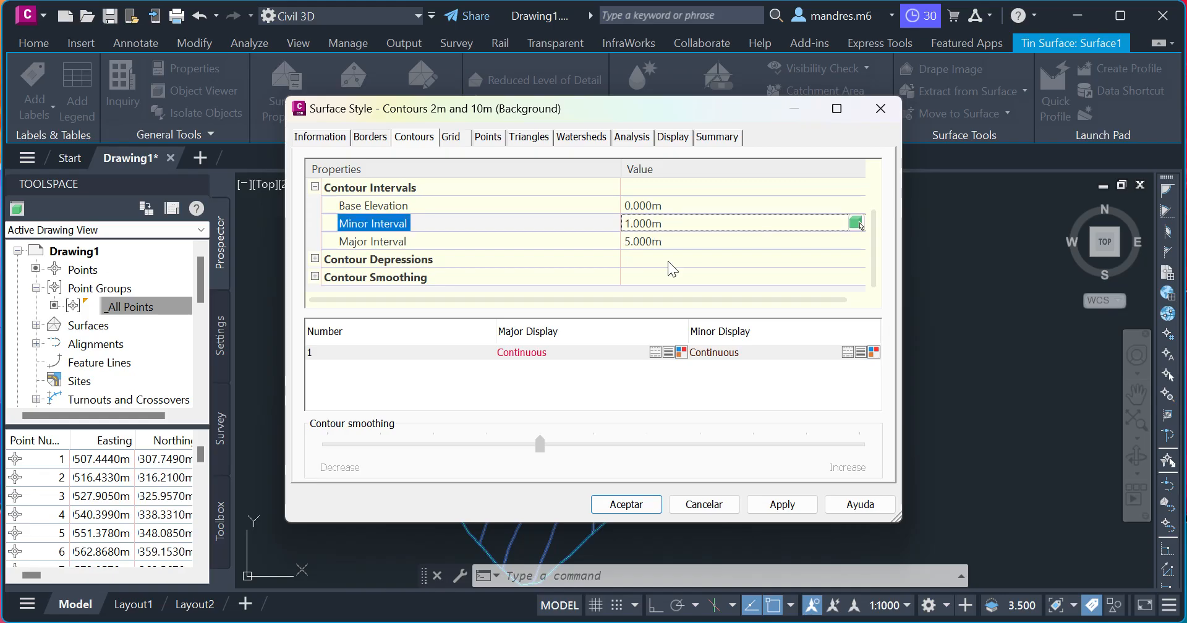
{"action": "left_click", "coordinate": [783, 506]}
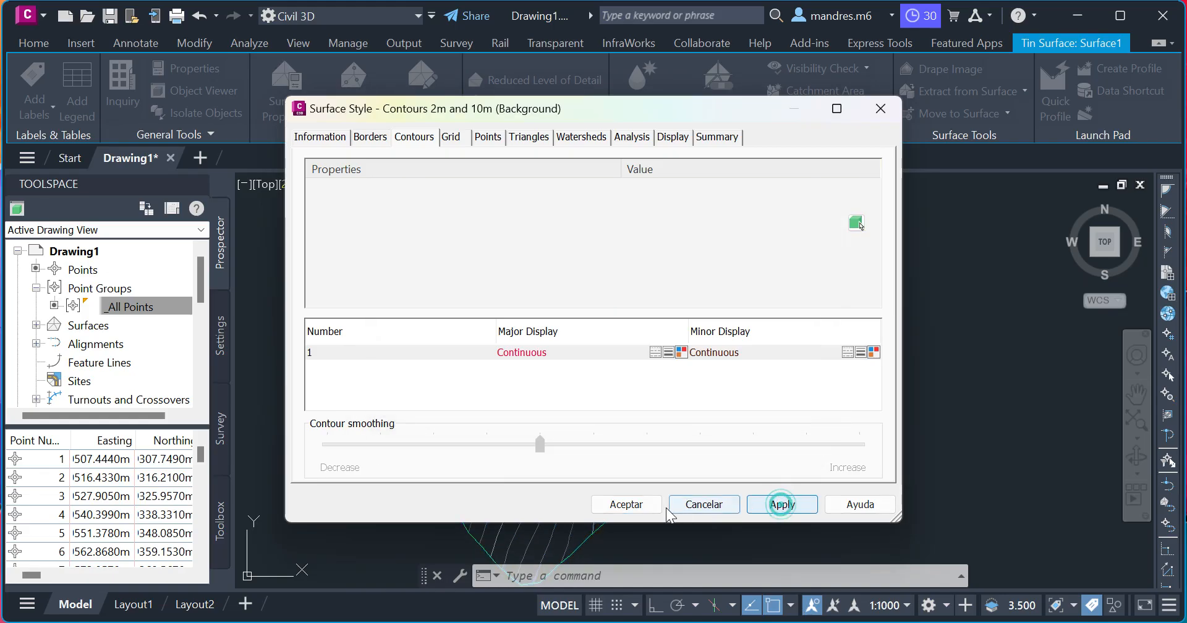
{"action": "left_click", "coordinate": [640, 505]}
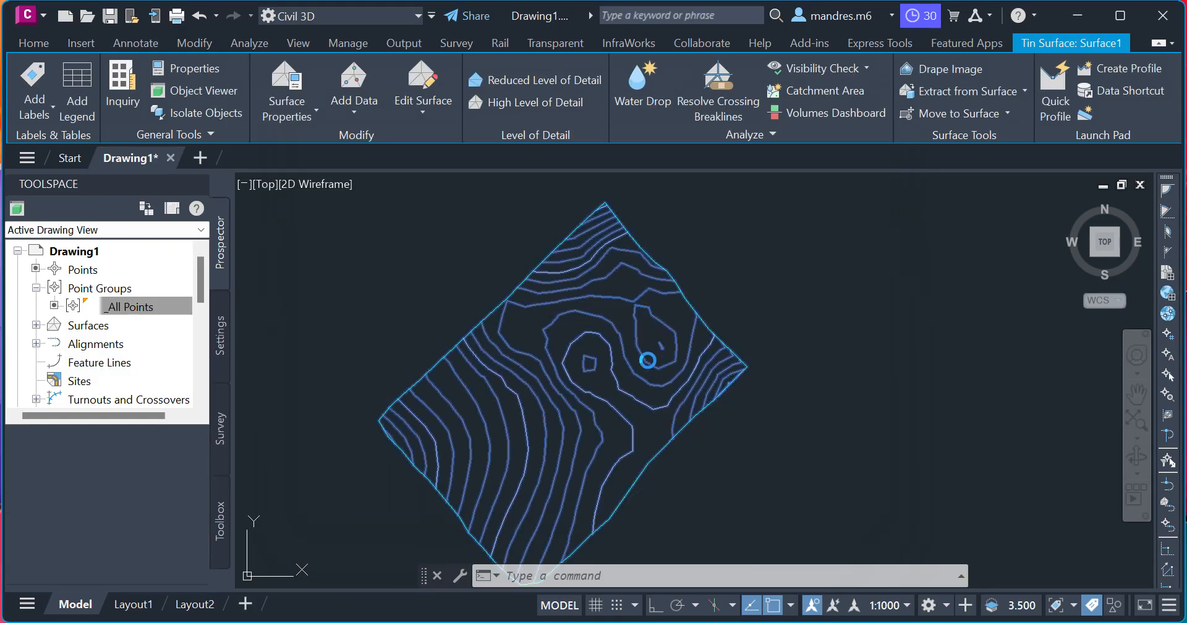
{"action": "mouse_move", "coordinate": [606, 395]}
{"action": "middle_mouse_down"}
{"action": "mouse_move", "coordinate": [610, 359]}
{"action": "mouse_move", "coordinate": [632, 348]}
{"action": "mouse_move", "coordinate": [637, 367]}
{"action": "middle_mouse_up"}
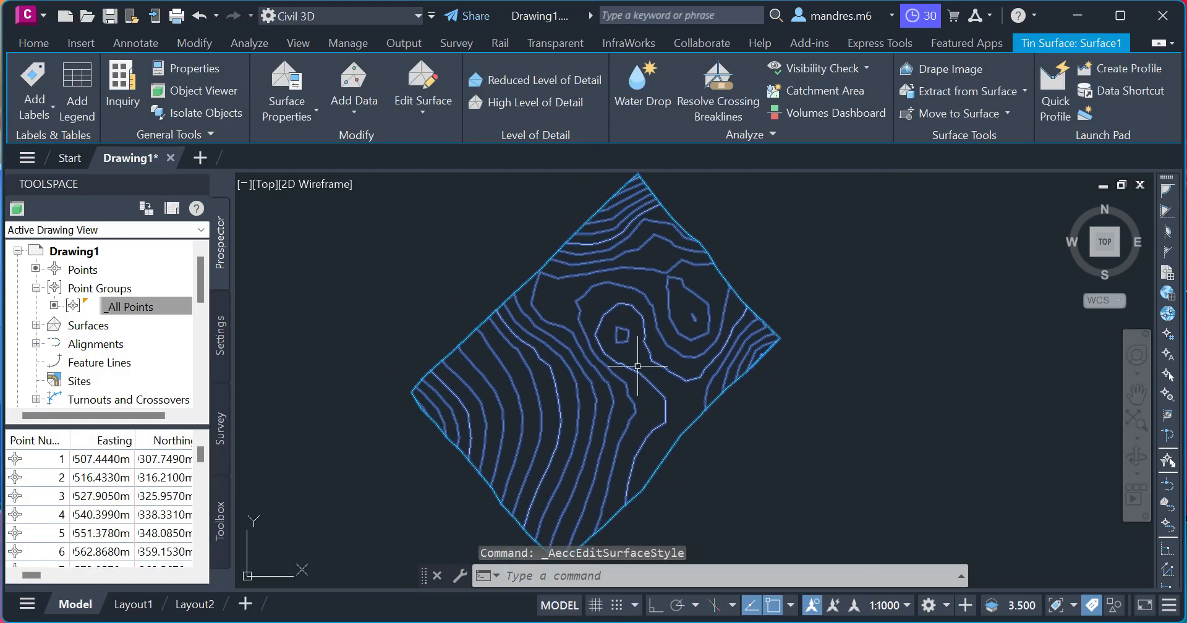
{"action": "scroll", "coordinate": [637, 367], "scroll_direction": "down", "scroll_amount": 2}
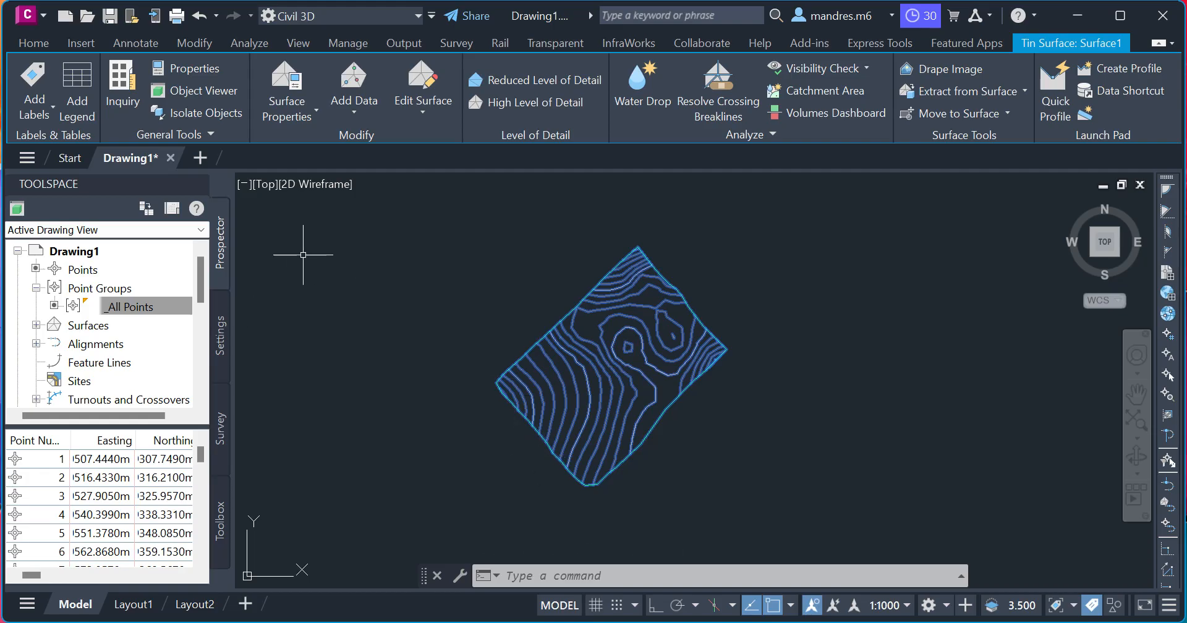
{"action": "left_click", "coordinate": [305, 117]}
{"action": "left_click", "coordinate": [305, 183]}
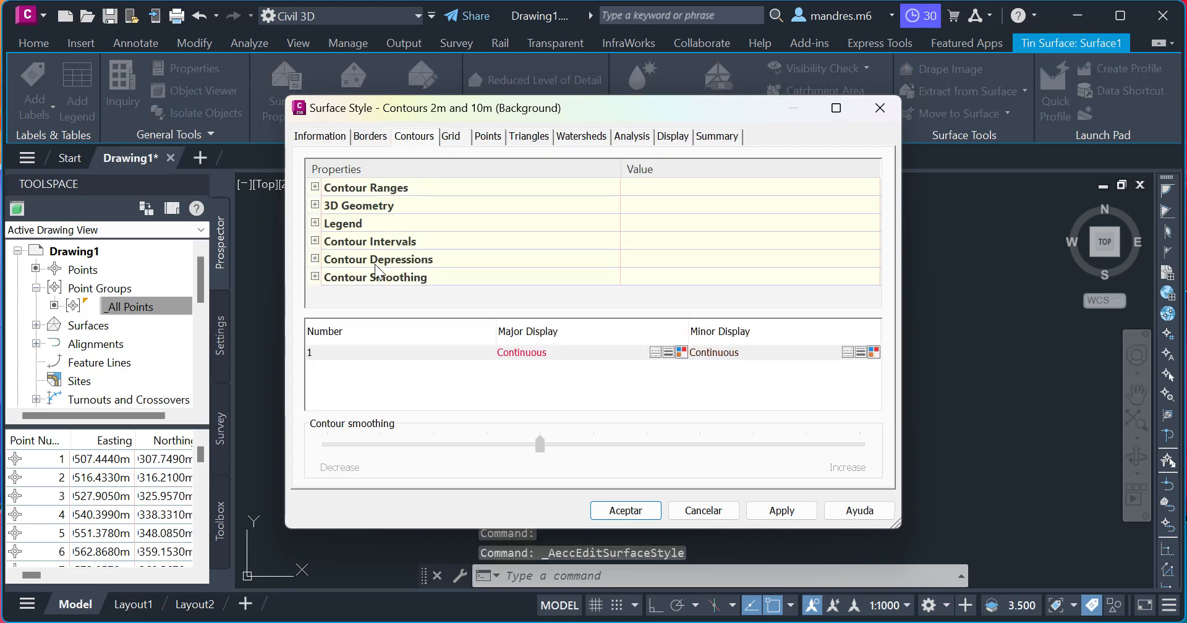
{"action": "left_click", "coordinate": [315, 277]}
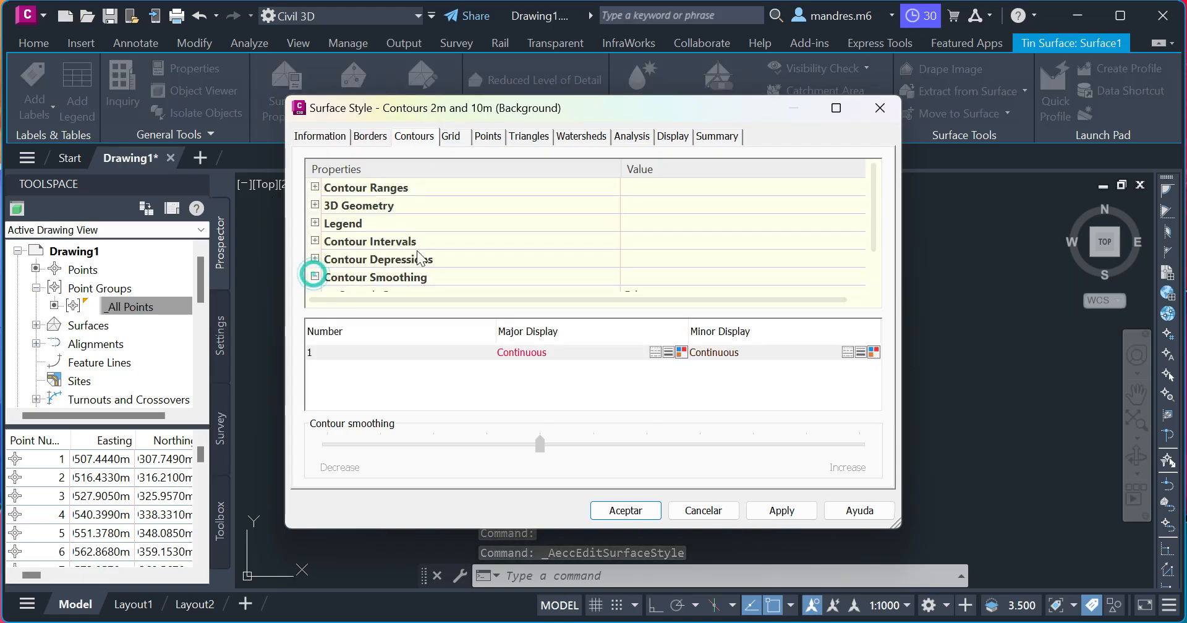
{"action": "left_click", "coordinate": [659, 256]}
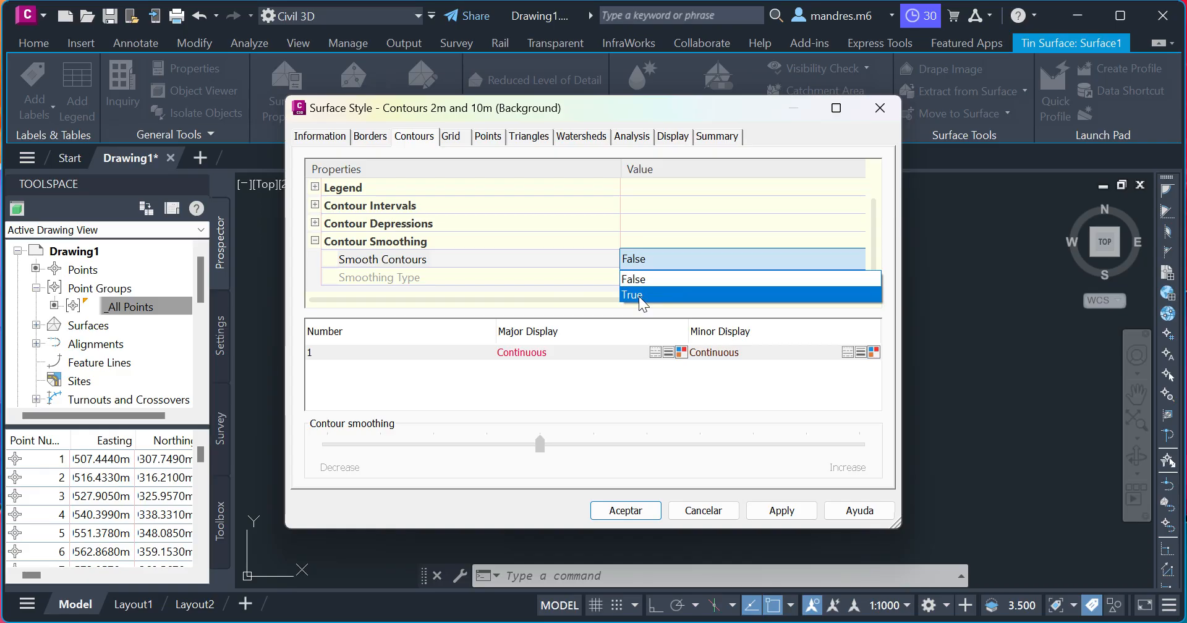
{"action": "left_click", "coordinate": [639, 298]}
{"action": "left_click_drag", "start_coordinate": [540, 447], "coordinate": [750, 436]}
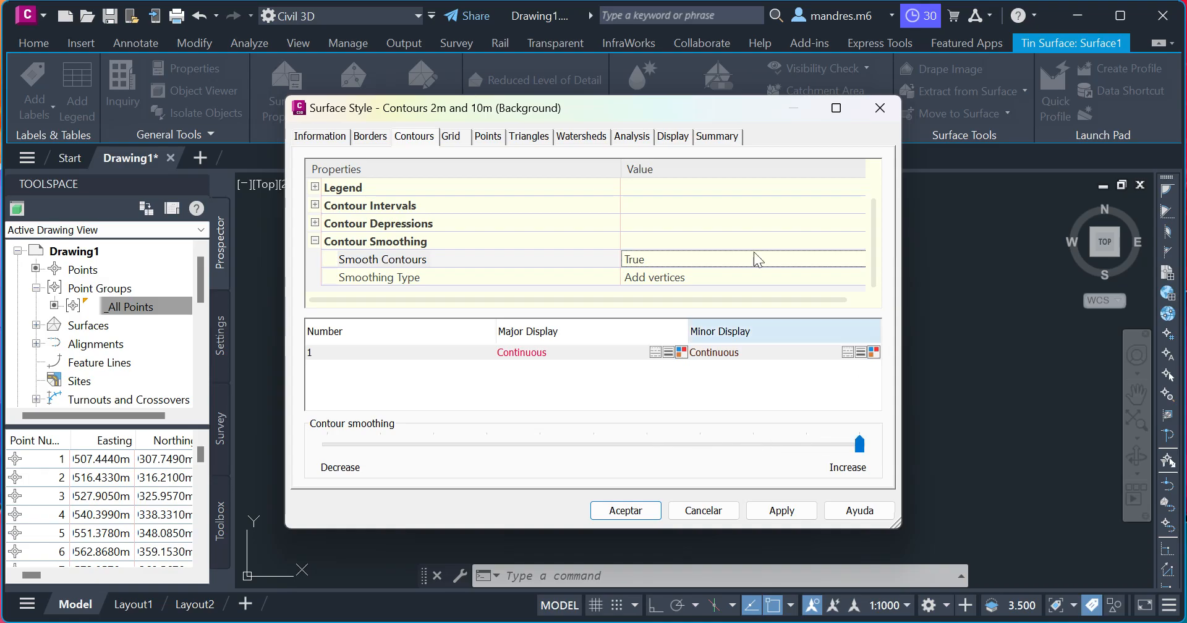
{"action": "left_click_drag", "start_coordinate": [625, 107], "coordinate": [745, 107]}
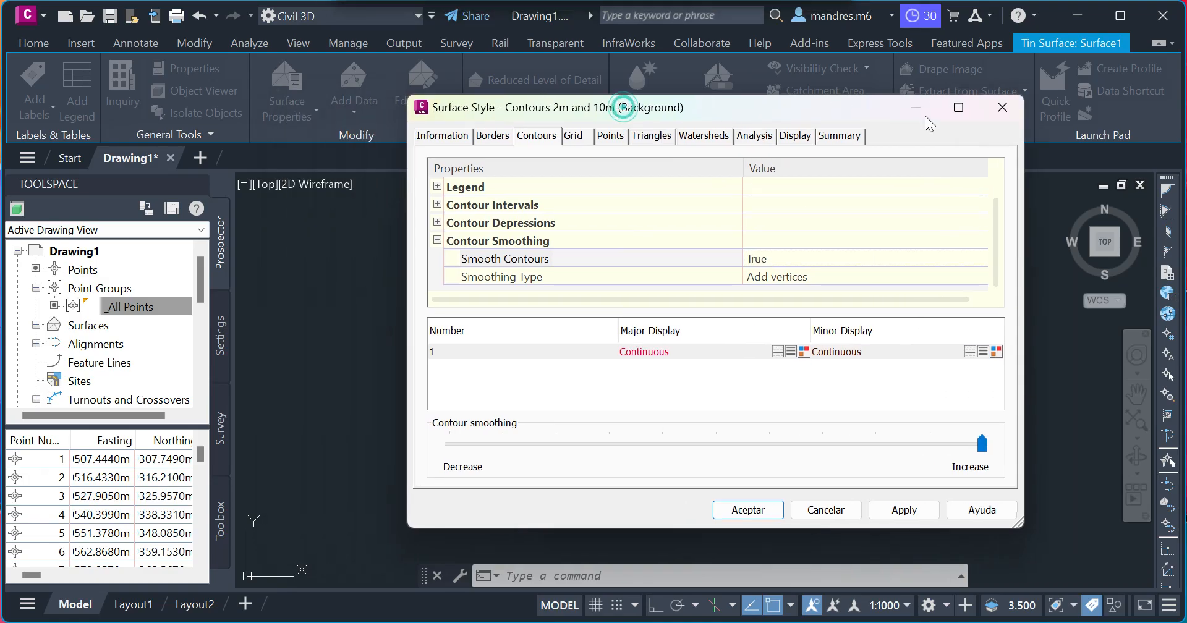
{"action": "left_click", "coordinate": [1003, 100]}
- Enable Smooth Contours in the Surface1 style, raise the contour smoothing to its maximum, and apply it
{"action": "scroll", "coordinate": [652, 381], "scroll_direction": "up", "scroll_amount": 6}
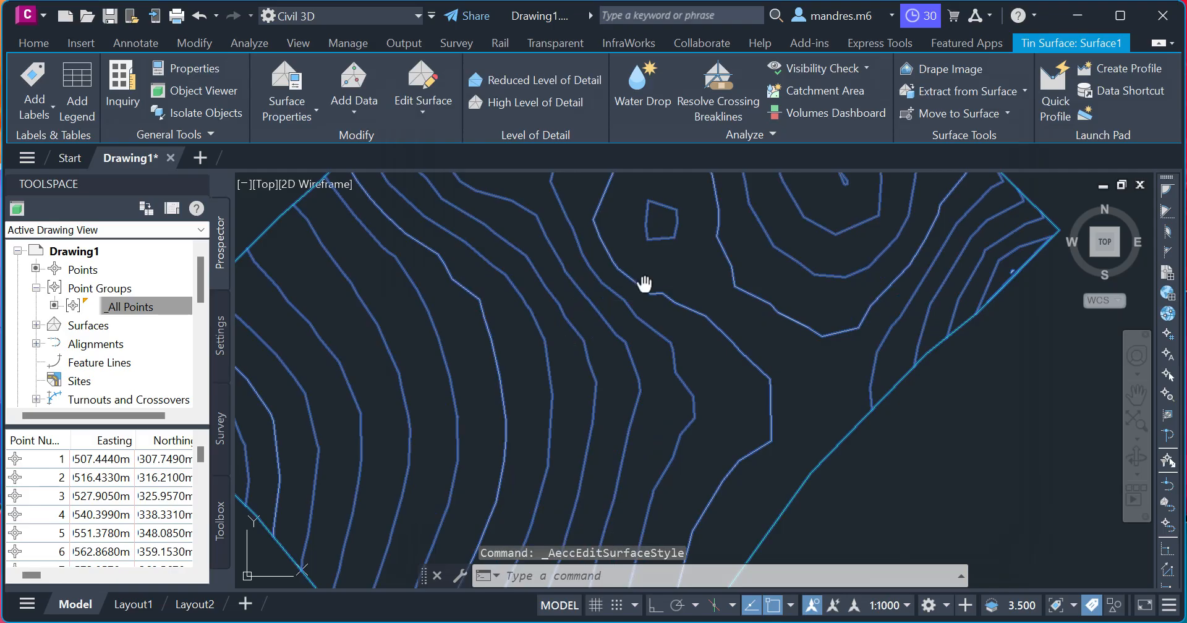
{"action": "scroll", "coordinate": [578, 257], "scroll_direction": "up", "scroll_amount": 3}
{"action": "middle_click_drag", "start_coordinate": [578, 257], "coordinate": [585, 339]}
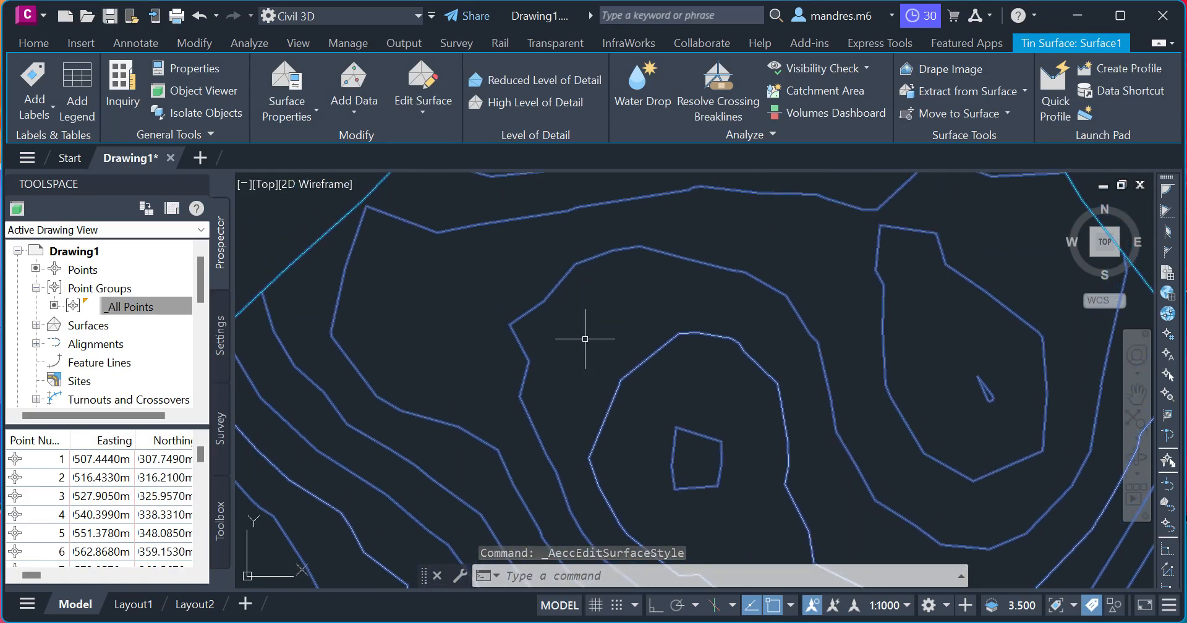
{"action": "left_click", "coordinate": [314, 110]}
{"action": "left_click", "coordinate": [329, 185]}
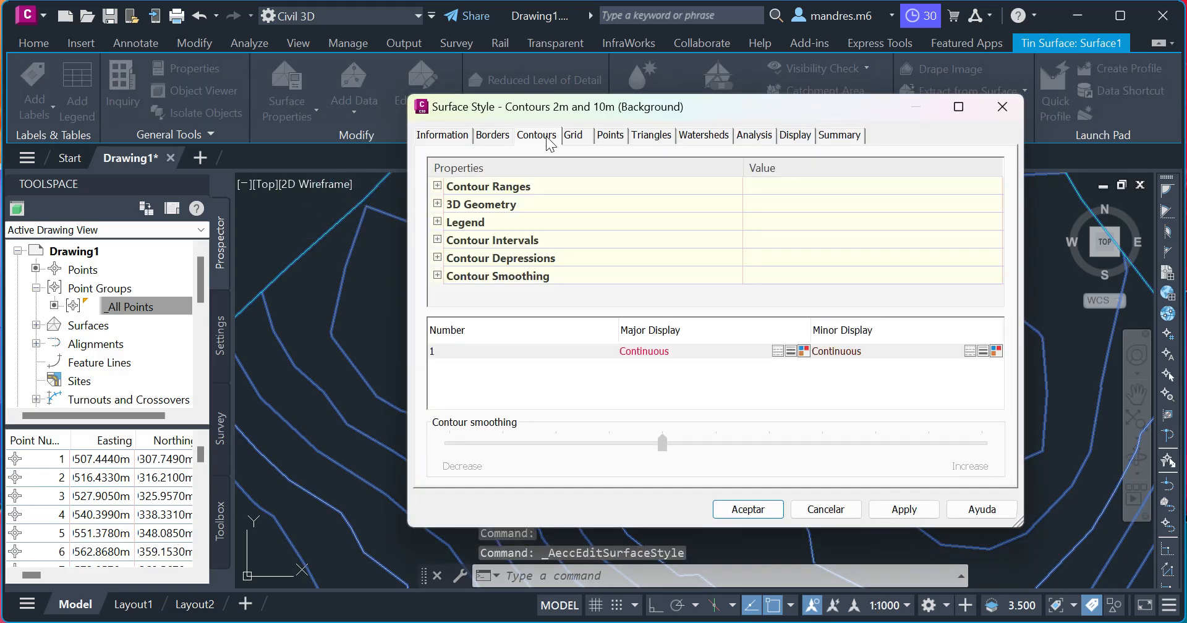
{"action": "left_click", "coordinate": [438, 275]}
{"action": "left_click", "coordinate": [798, 251]}
{"action": "left_click", "coordinate": [781, 292]}
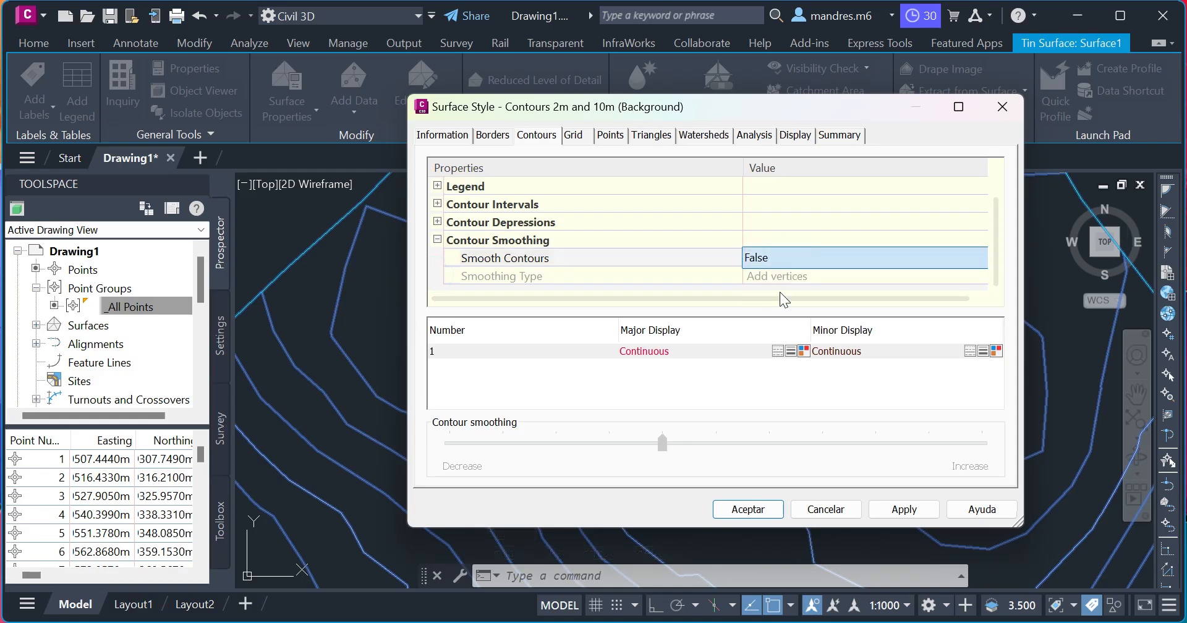
{"action": "left_click_drag", "start_coordinate": [663, 445], "coordinate": [992, 444]}
{"action": "left_click_drag", "start_coordinate": [718, 106], "coordinate": [903, 79]}
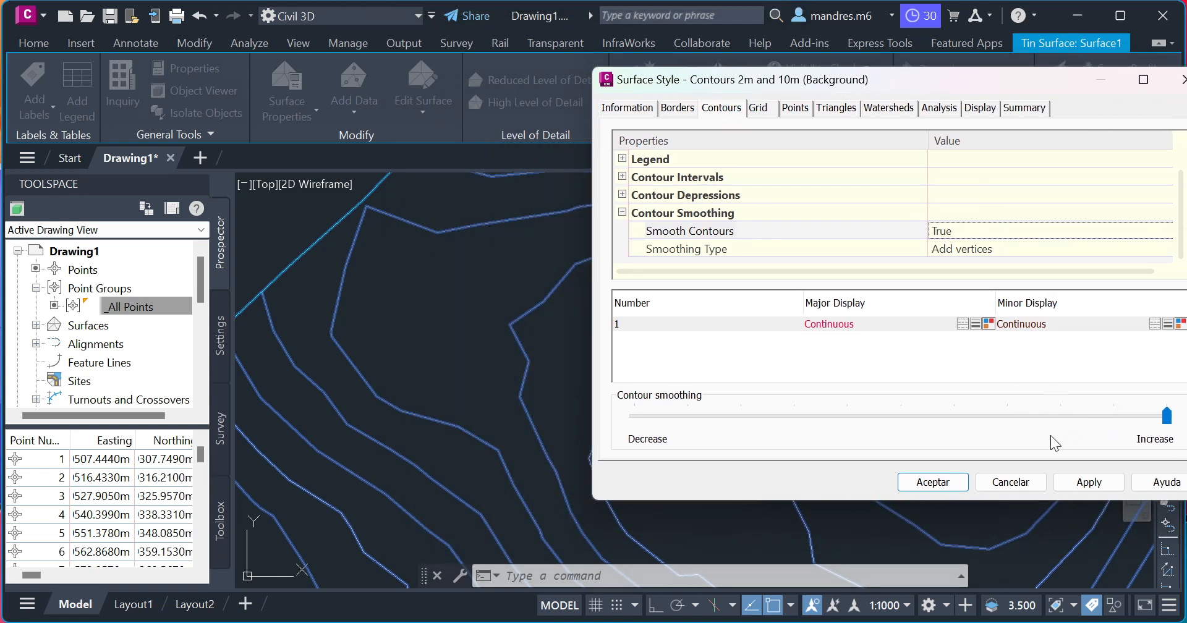
{"action": "left_click", "coordinate": [1089, 483]}
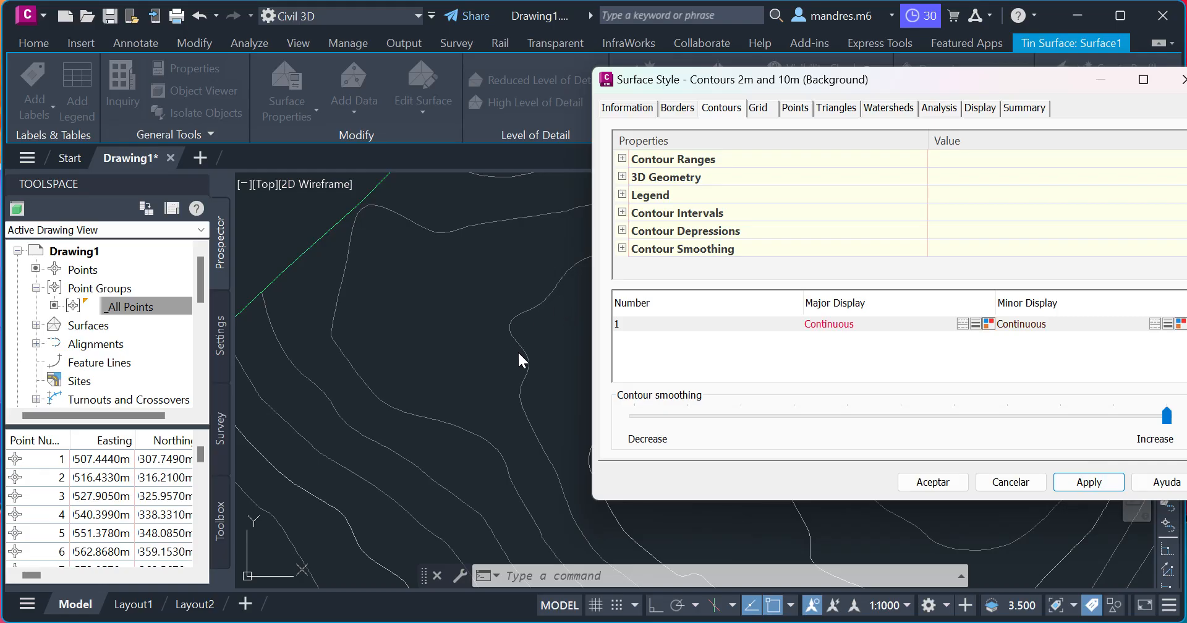
- Accept the smoothing changes in the surface style and inspect the contours across the whole of Surface1
{"action": "left_click", "coordinate": [933, 483]}
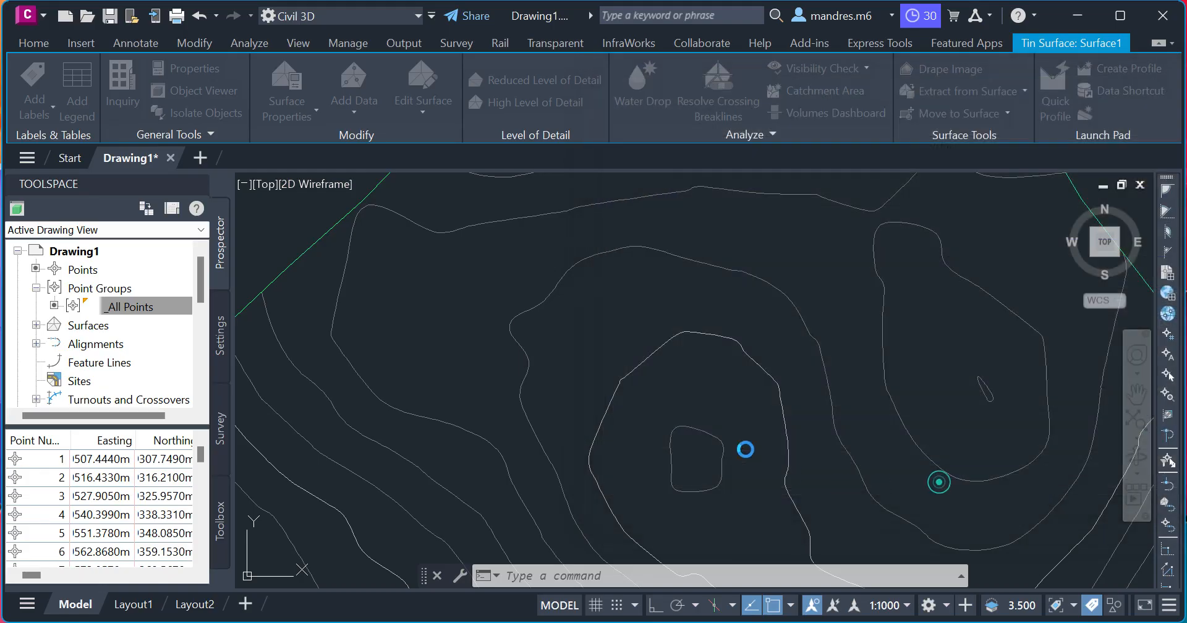
{"action": "scroll", "coordinate": [703, 332], "scroll_direction": "down", "scroll_amount": 5}
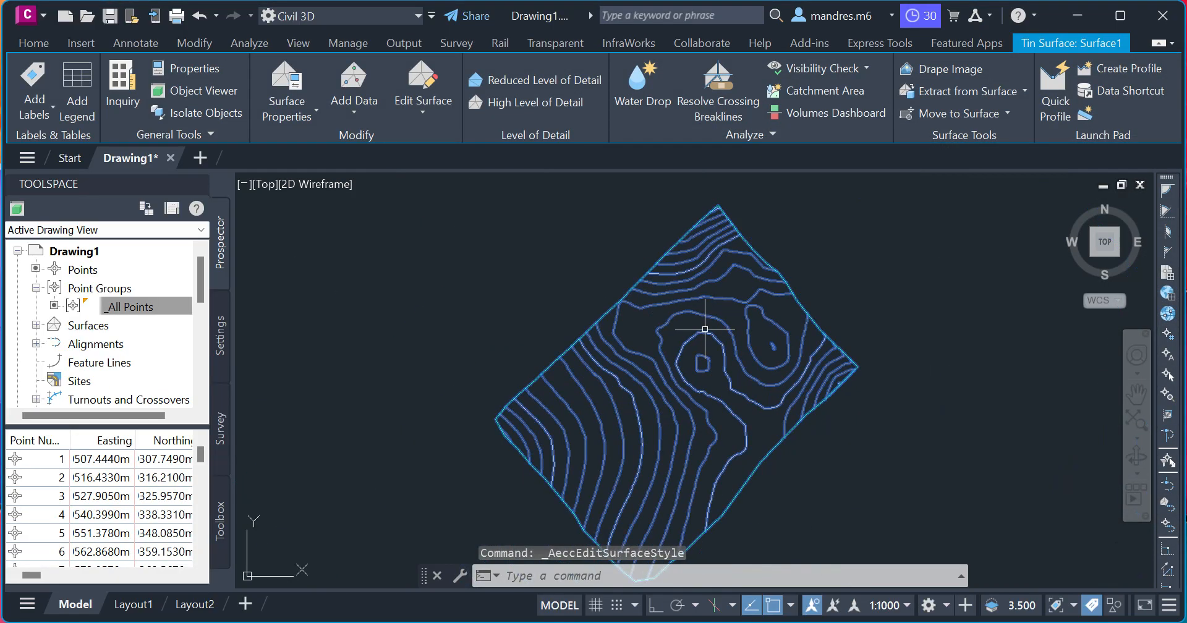
{"action": "mouse_move", "coordinate": [667, 397]}
{"action": "middle_mouse_down"}
{"action": "mouse_move", "coordinate": [649, 321]}
{"action": "mouse_move", "coordinate": [635, 373]}
{"action": "middle_mouse_up"}
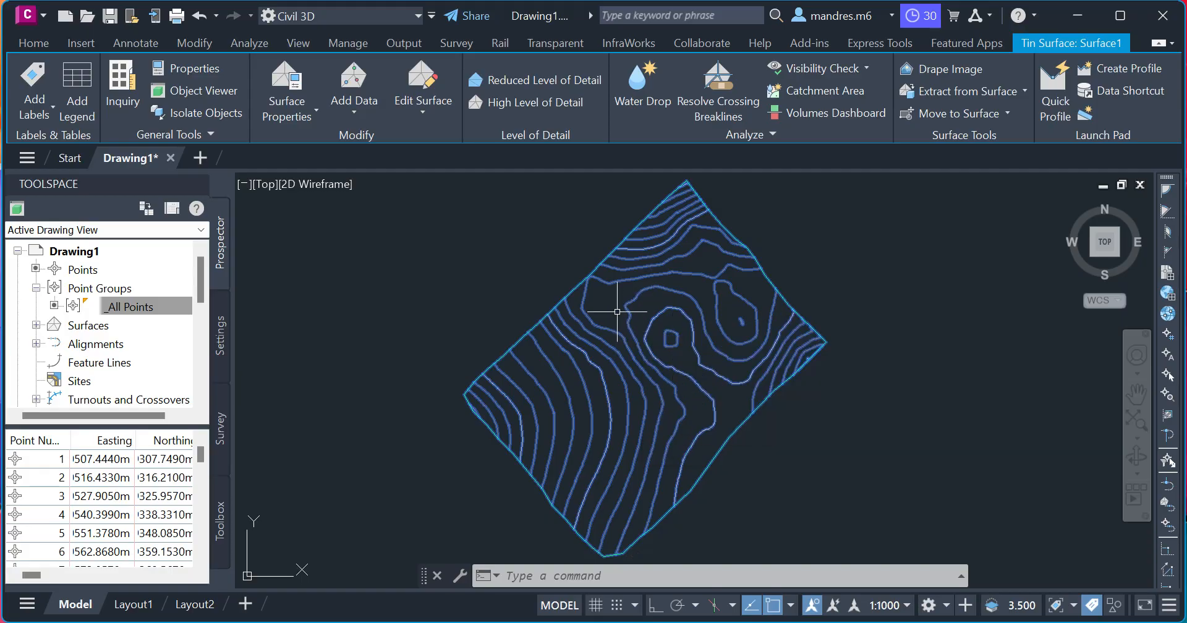
{"action": "scroll", "coordinate": [618, 312], "scroll_direction": "up", "scroll_amount": 4}
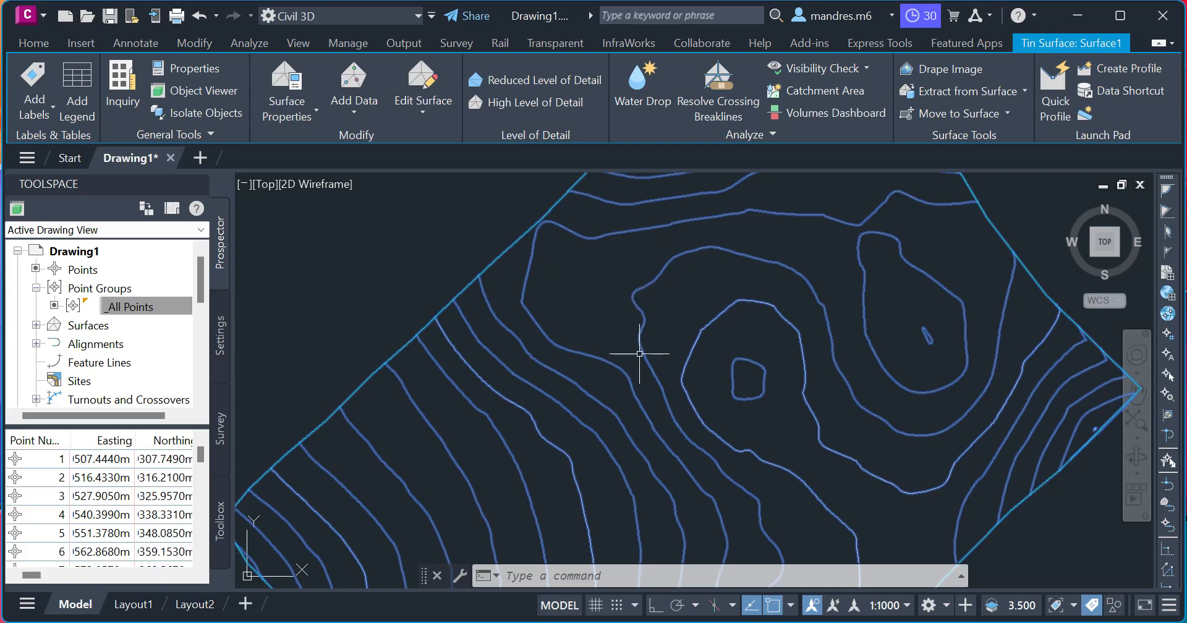
{"action": "scroll", "coordinate": [700, 400], "scroll_direction": "down", "scroll_amount": 4}
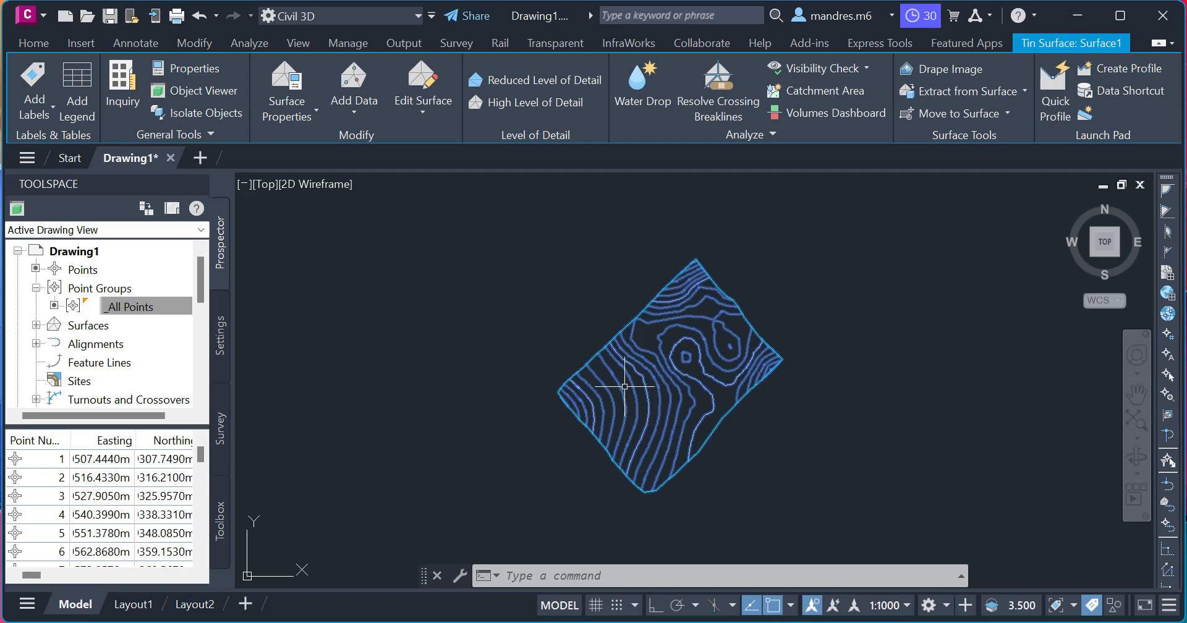
{"action": "mouse_move", "coordinate": [624, 386]}
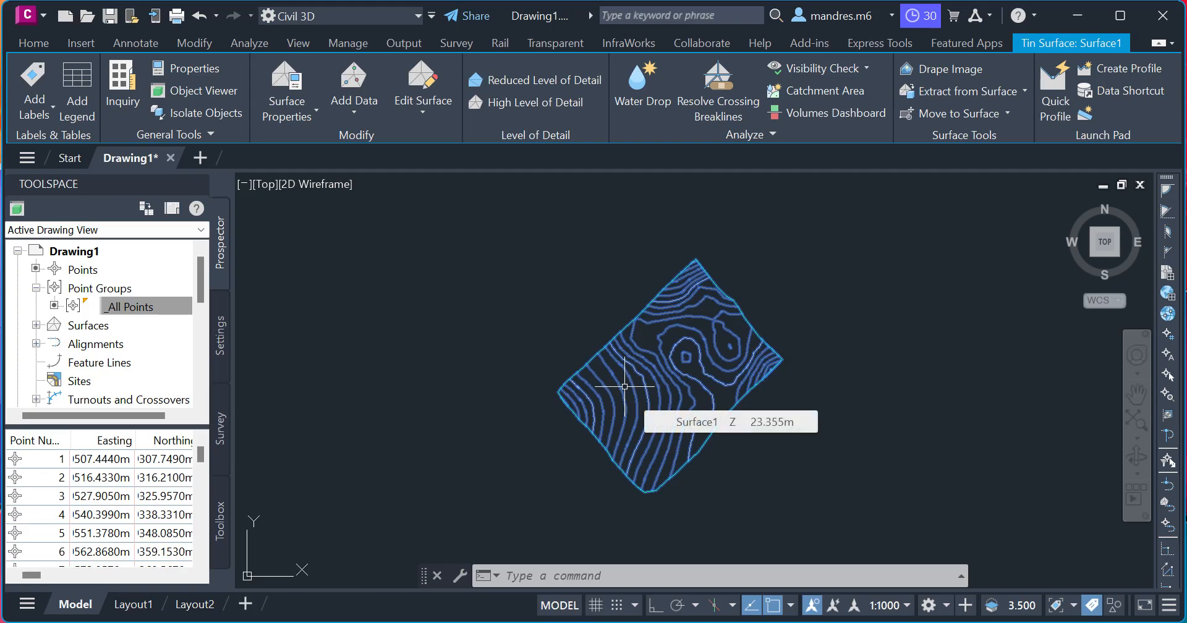